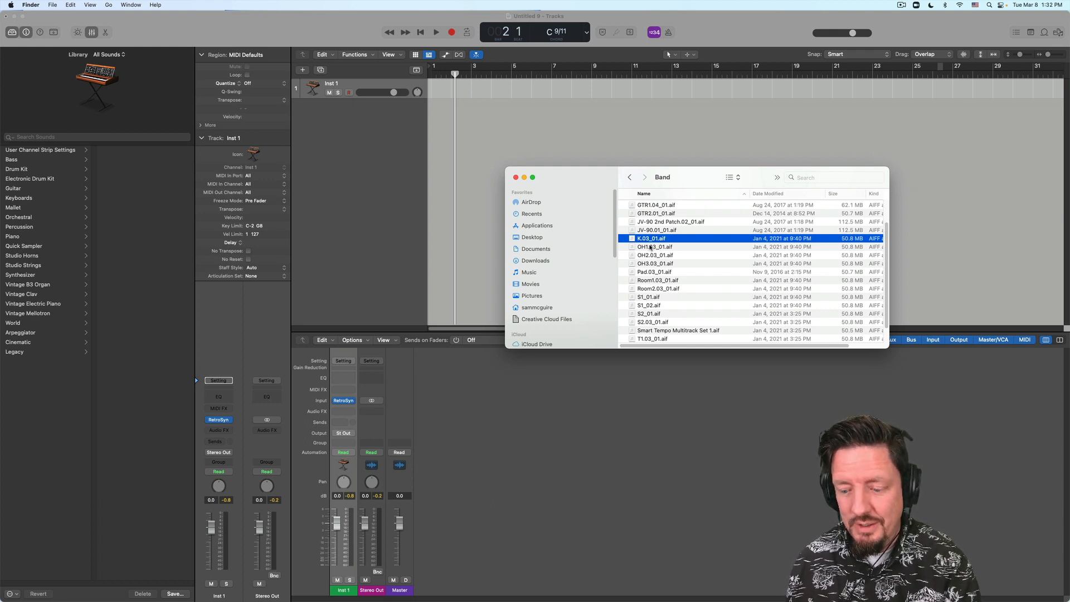
# - Select the drum files K.03_01, OH1.03_01 to OH3.03_01, Room1.03_01, Room2.03_01, S1_01, S1_02 and T1.03_01 to T3.03_01 in the Band folder
pyautogui.keyDown('shift'); pyautogui.click(650, 248); pyautogui.keyUp('shift')
pyautogui.keyDown('shift'); pyautogui.click(651, 255); pyautogui.keyUp('shift')
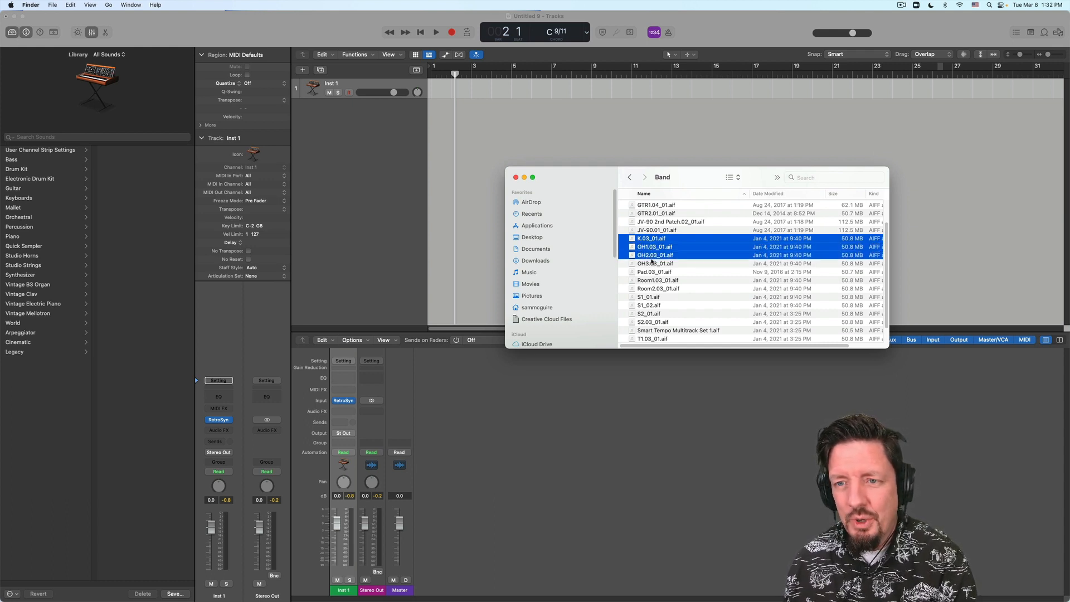
pyautogui.keyDown('shift'); pyautogui.click(653, 265); pyautogui.keyUp('shift')
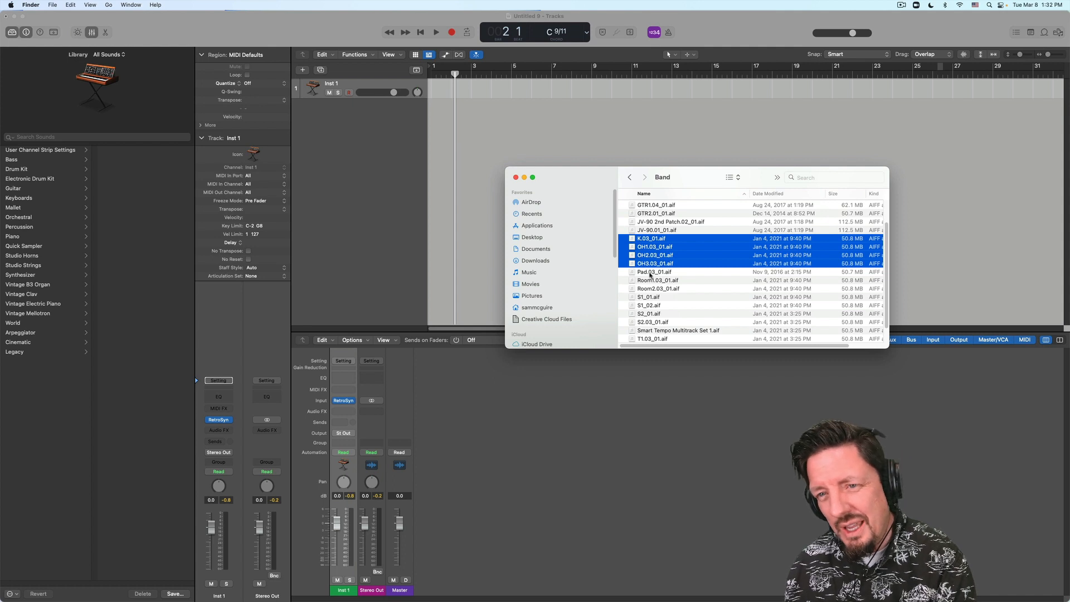
pyautogui.keyDown('super'); pyautogui.click(650, 280); pyautogui.keyUp('super')
pyautogui.keyDown('super'); pyautogui.click(652, 289); pyautogui.keyUp('super')
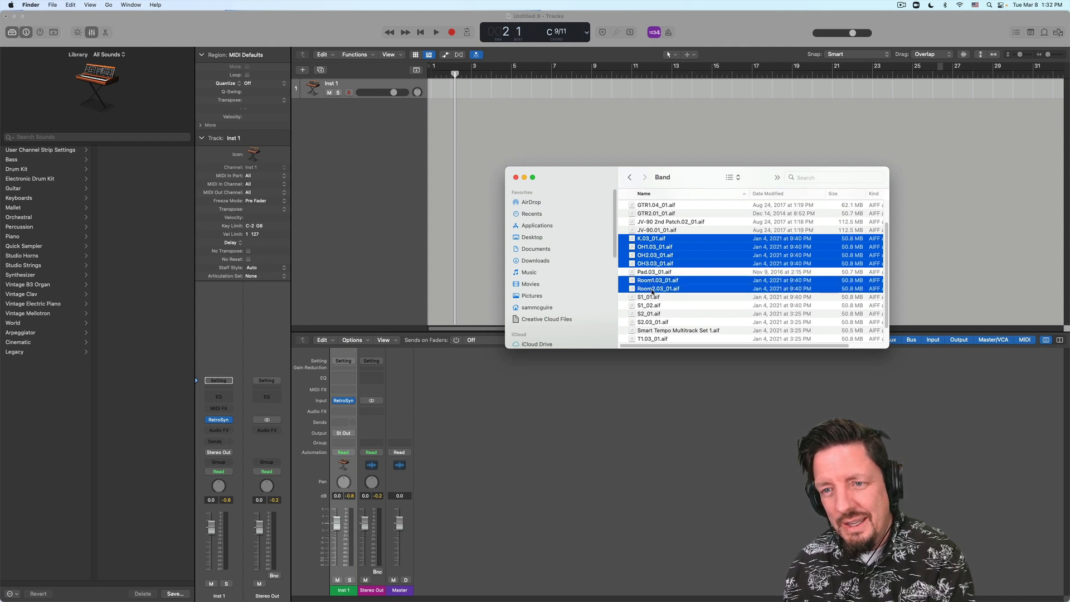
pyautogui.keyDown('super'); pyautogui.click(652, 297); pyautogui.keyUp('super')
pyautogui.keyDown('super'); pyautogui.click(653, 305); pyautogui.keyUp('super')
pyautogui.scroll(-2, 667, 295)
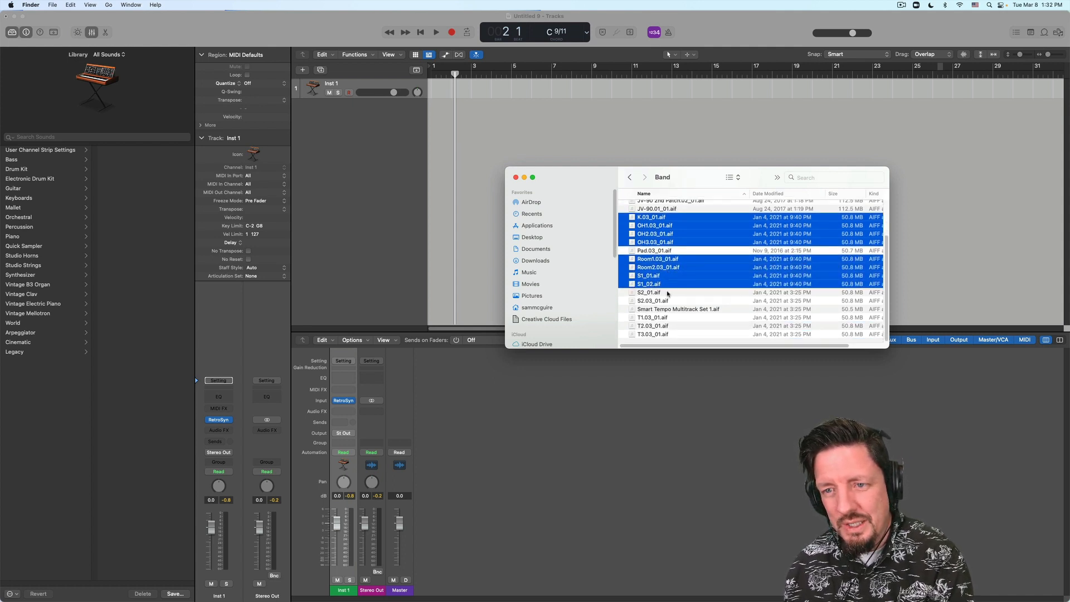
pyautogui.keyDown('super'); pyautogui.click(653, 317); pyautogui.keyUp('super')
pyautogui.keyDown('super'); pyautogui.click(653, 326); pyautogui.keyUp('super')
pyautogui.keyDown('super'); pyautogui.click(653, 334); pyautogui.keyUp('super')
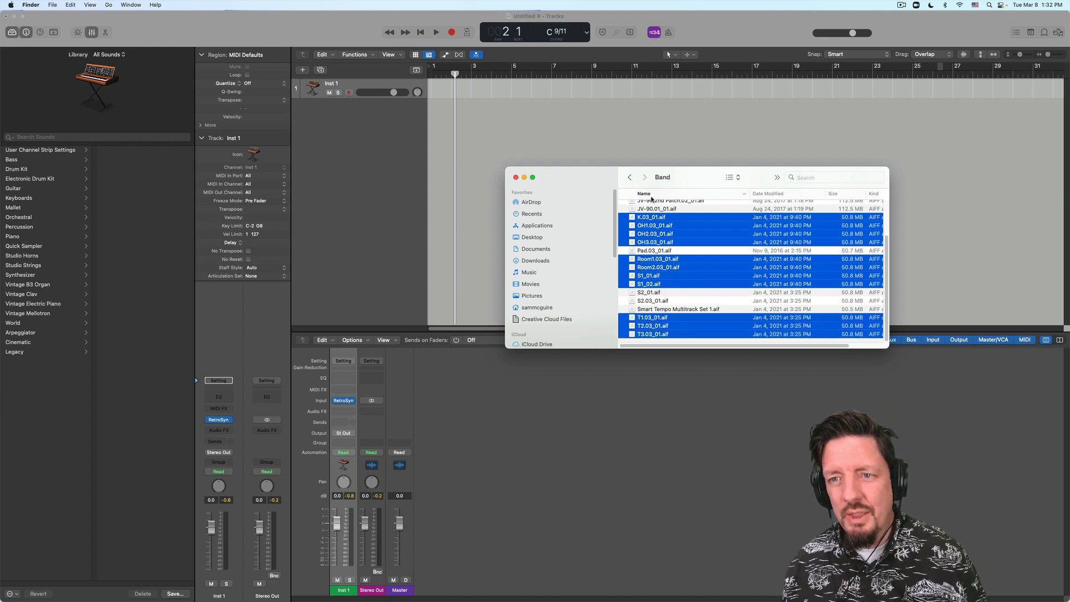
pyautogui.scroll(5, 650, 198)
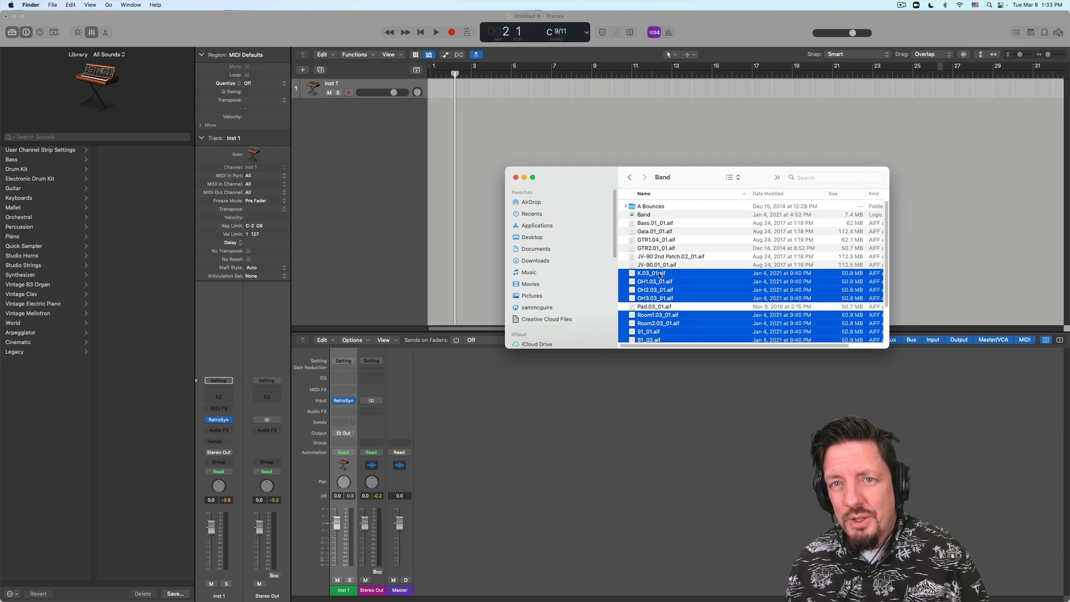
pyautogui.moveTo(659, 274)
pyautogui.mouseDown()
pyautogui.moveTo(585, 228)
pyautogui.moveTo(474, 133)
pyautogui.moveTo(681, 236)
pyautogui.moveTo(663, 273)
pyautogui.mouseUp()
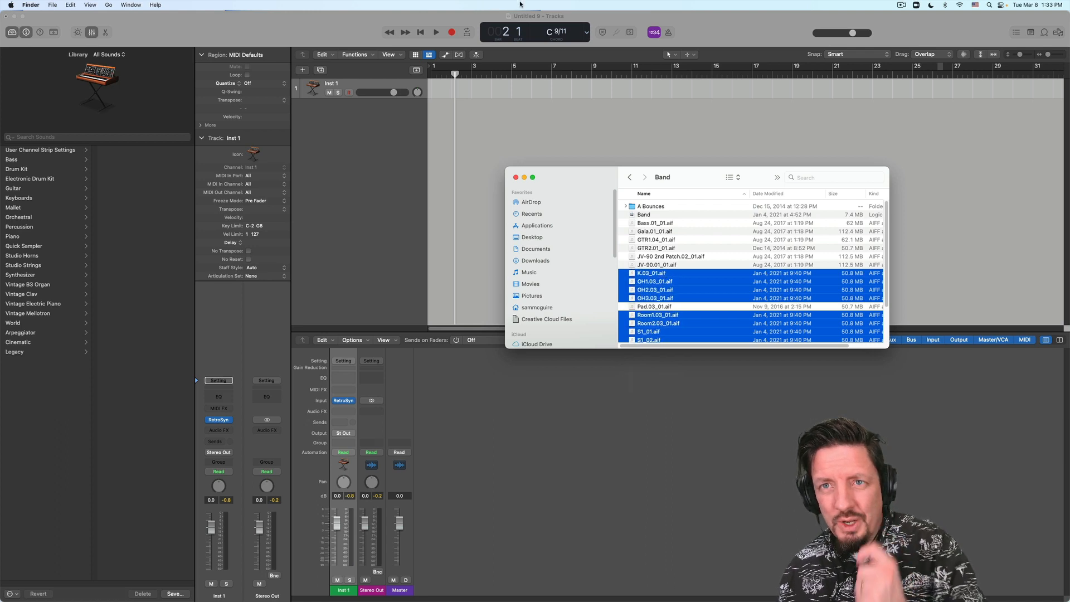
# - Switch to Logic Pro and change the control bar display to the Custom layout
pyautogui.click(616, 18)
pyautogui.click(586, 32)
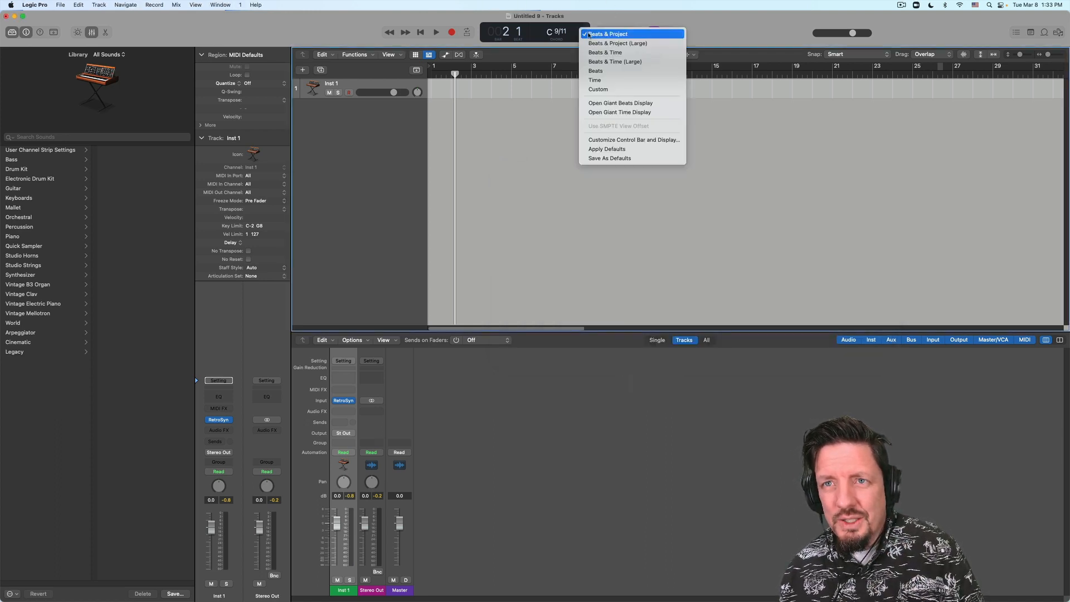
pyautogui.click(593, 91)
# - Set the project tempo mode to ADAPT – Adapt Project Tempo and return the playhead to the project start
pyautogui.click(542, 38)
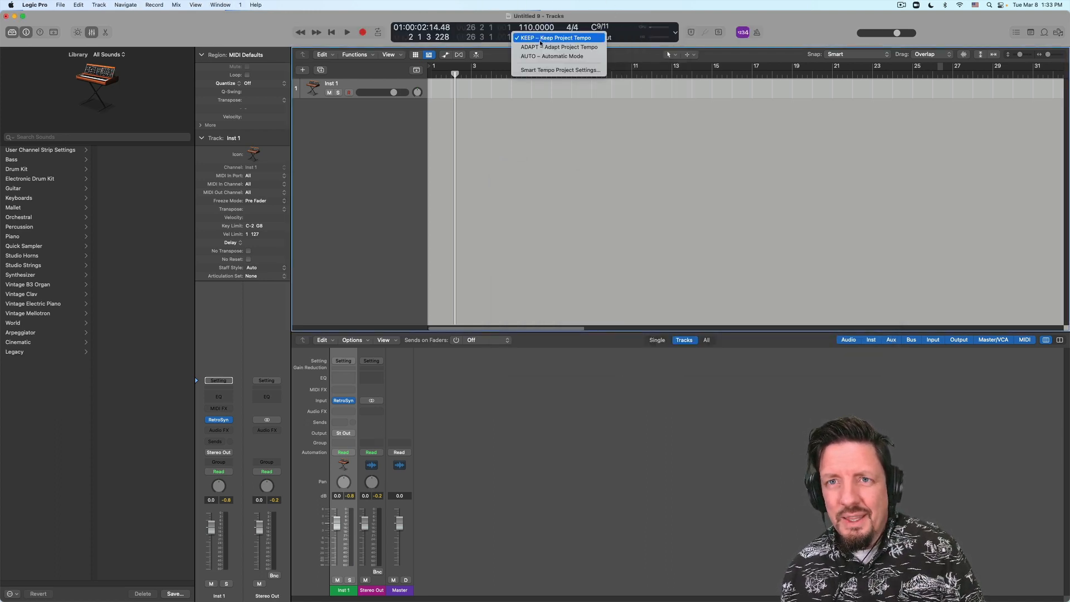
pyautogui.click(541, 48)
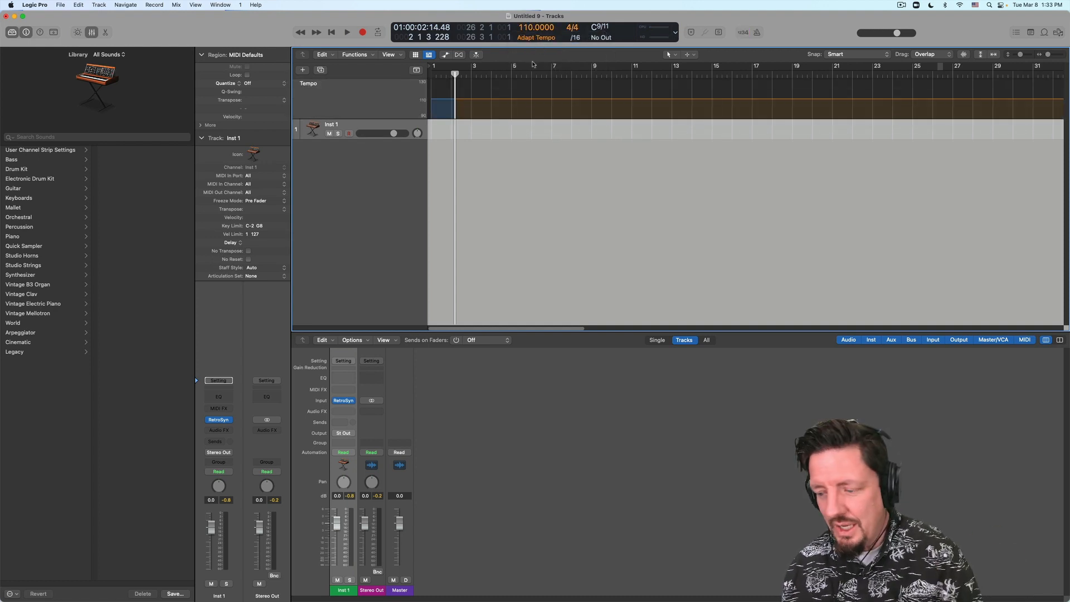
pyautogui.press('Return')
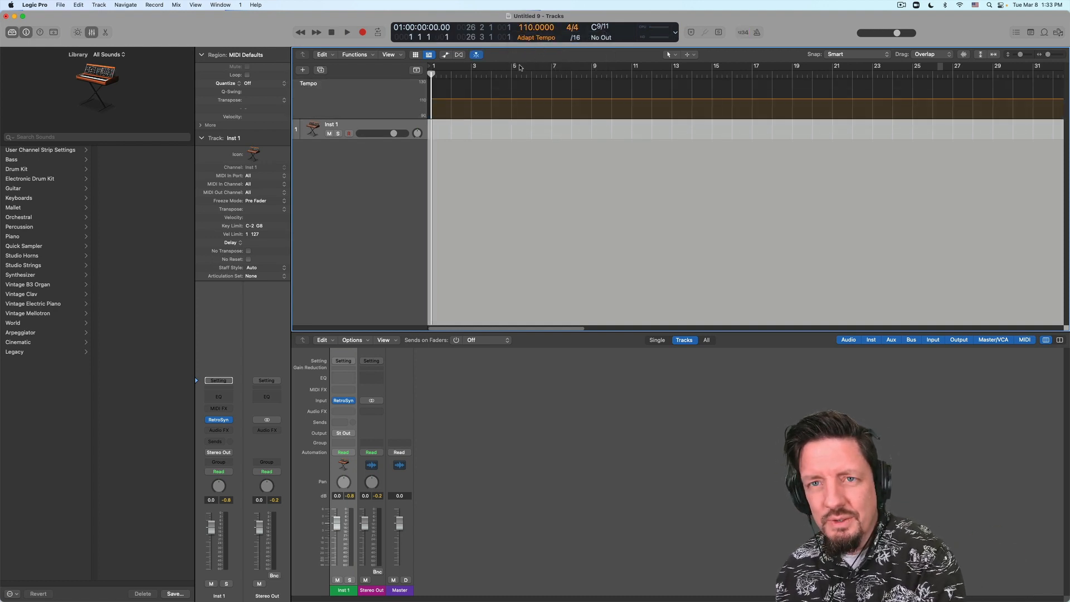
# - Import the selected Finder files at bar 1 onto new tracks, marking them as stems from one project for a Smart Tempo Multitrack Set
pyautogui.press('super+Tab')
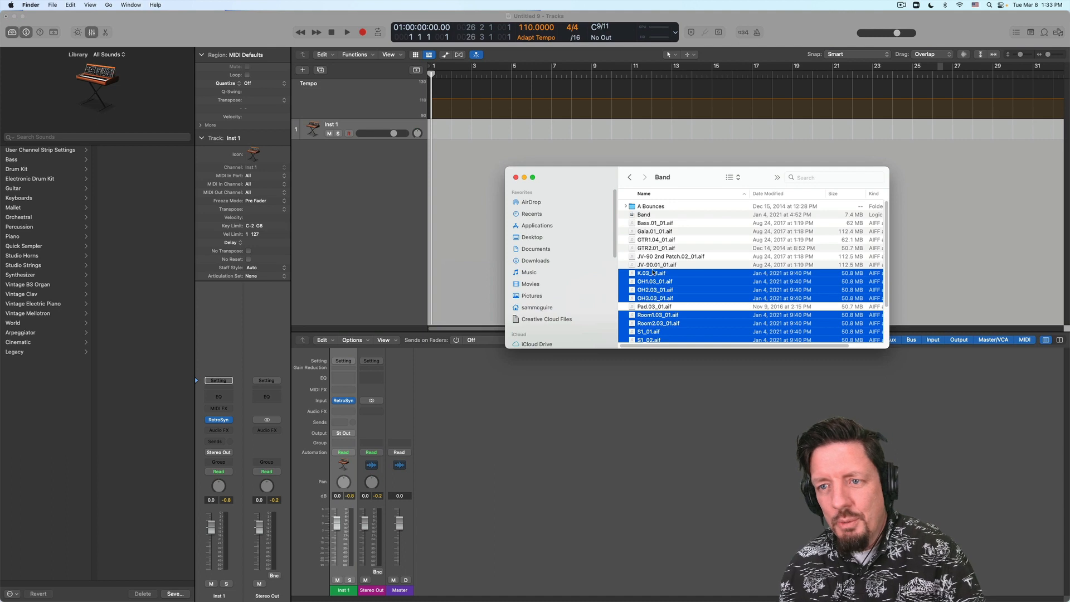
pyautogui.moveTo(653, 272); pyautogui.dragTo(434, 146)
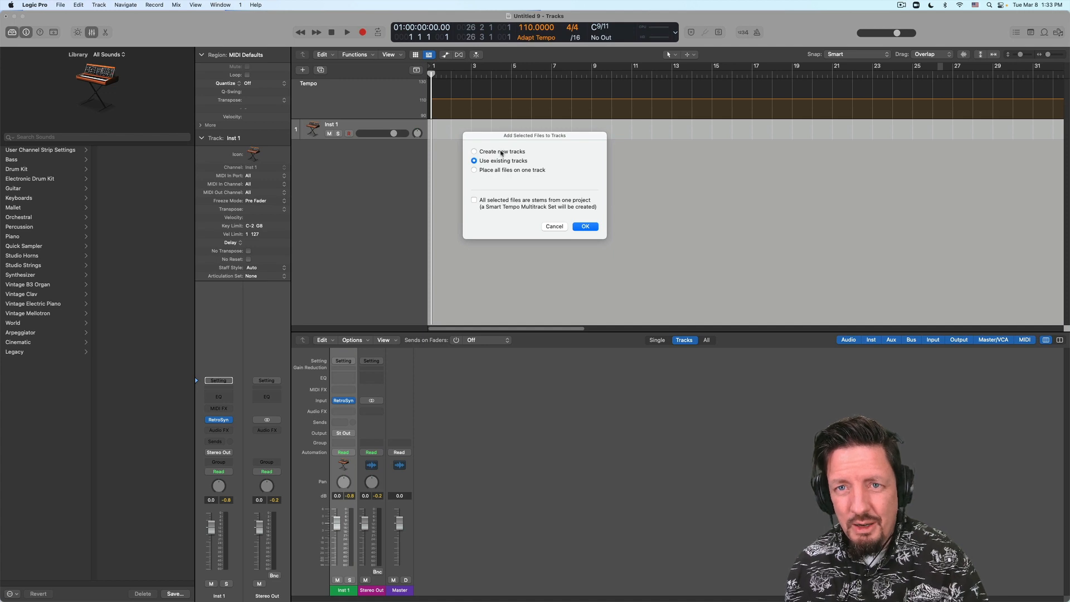
pyautogui.click(503, 154)
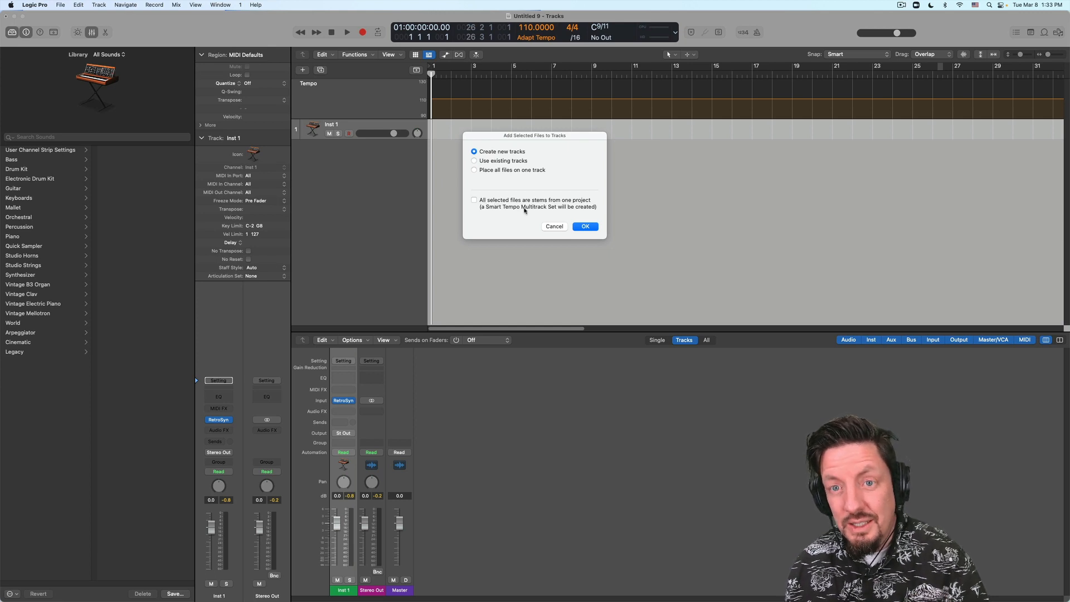
pyautogui.click(473, 201)
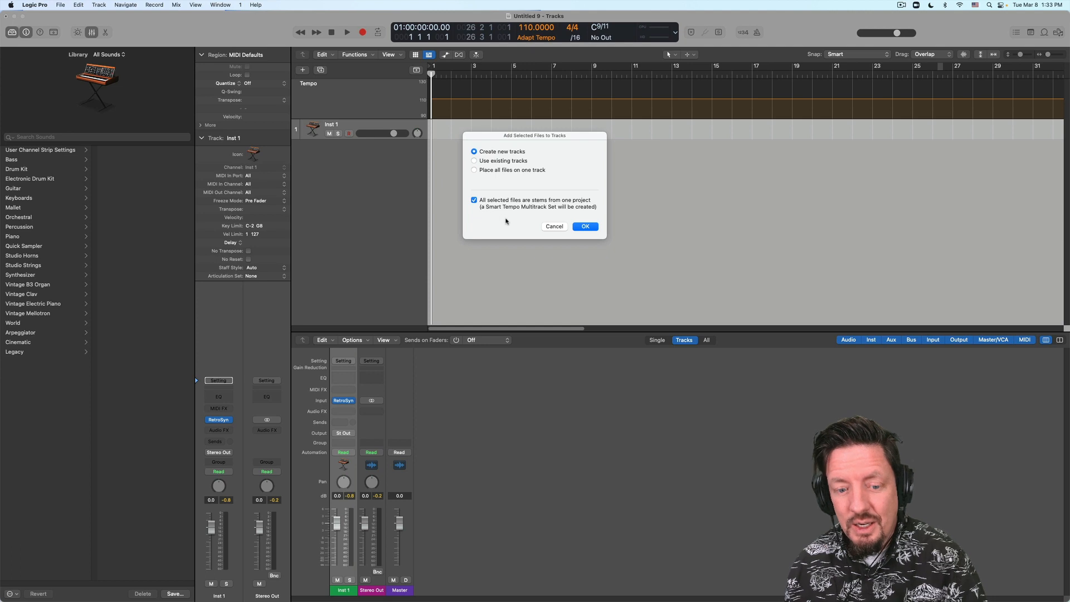
pyautogui.click(582, 229)
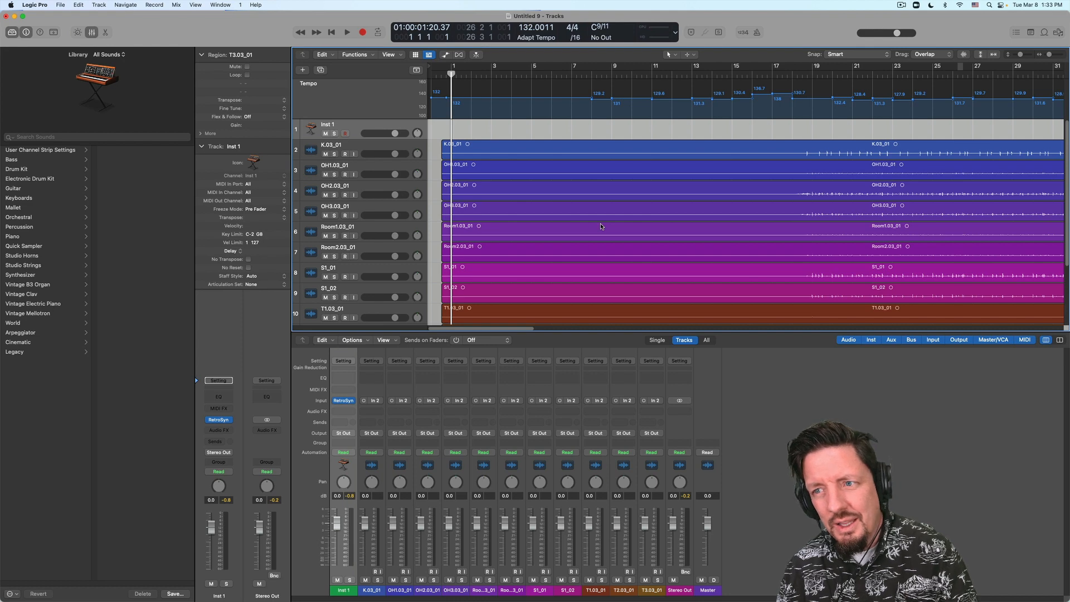
# - View the imported regions and tempo curve across the whole song and place the playhead near bar 15
pyautogui.press('super+Left')
pyautogui.press('super+Left')
pyautogui.press('super+Left')
pyautogui.press('super+Left')
pyautogui.press('super+Left')
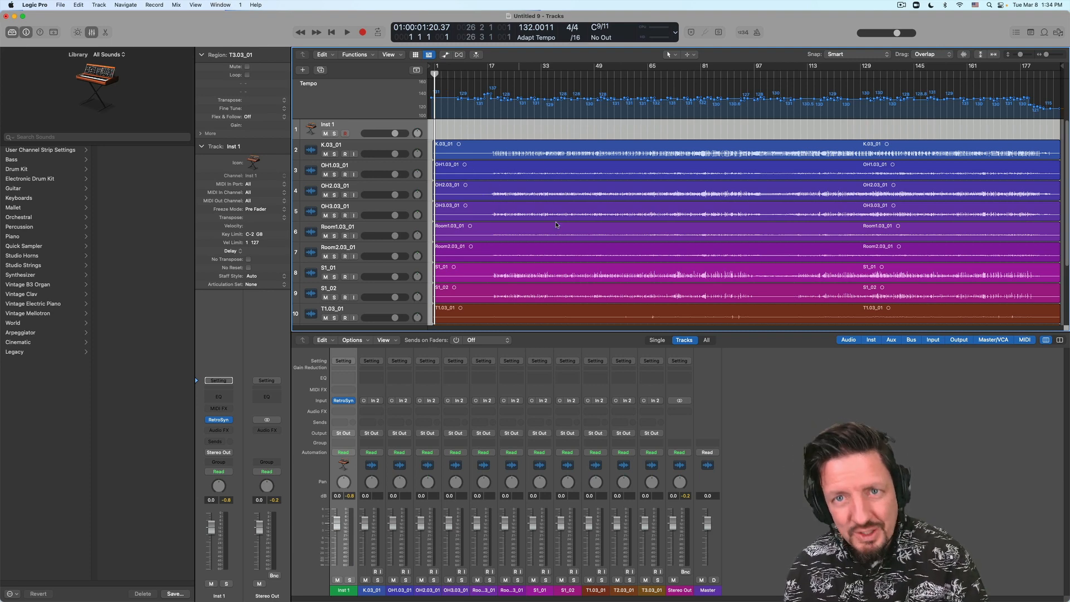
pyautogui.click(485, 74)
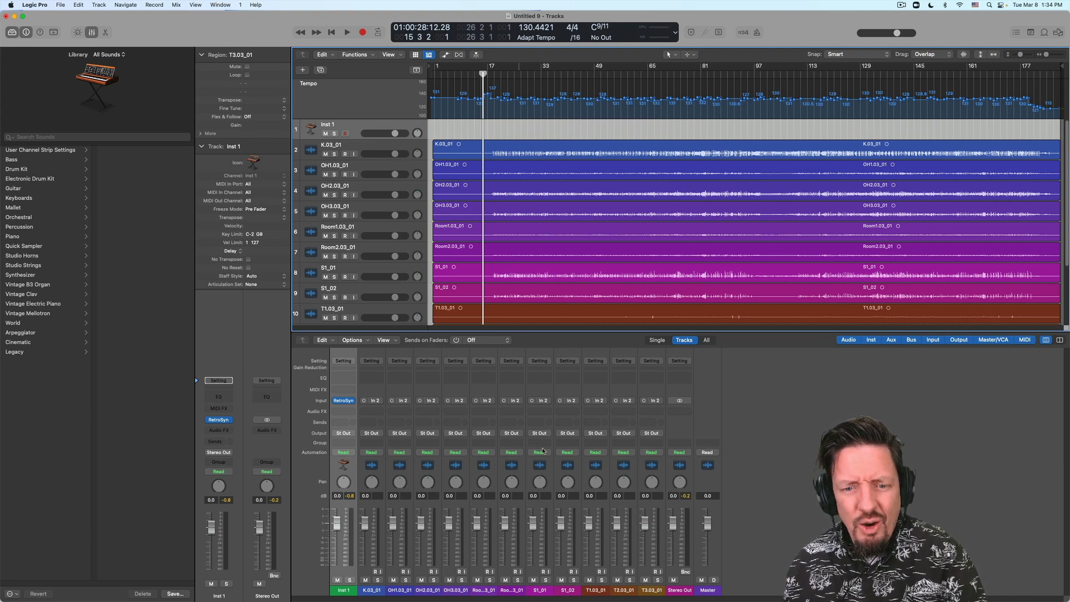
# - Assign all the drum channels from K.03_01 through T3.03_01 to a new Group 1
pyautogui.click(382, 595)
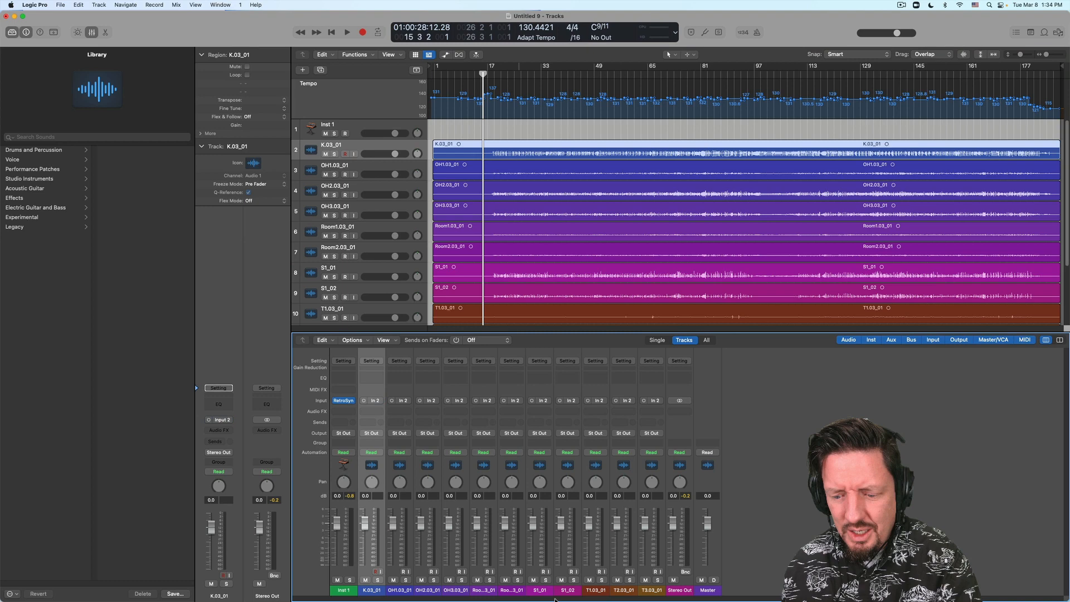
pyautogui.keyDown('shift'); pyautogui.click(652, 592); pyautogui.keyUp('shift')
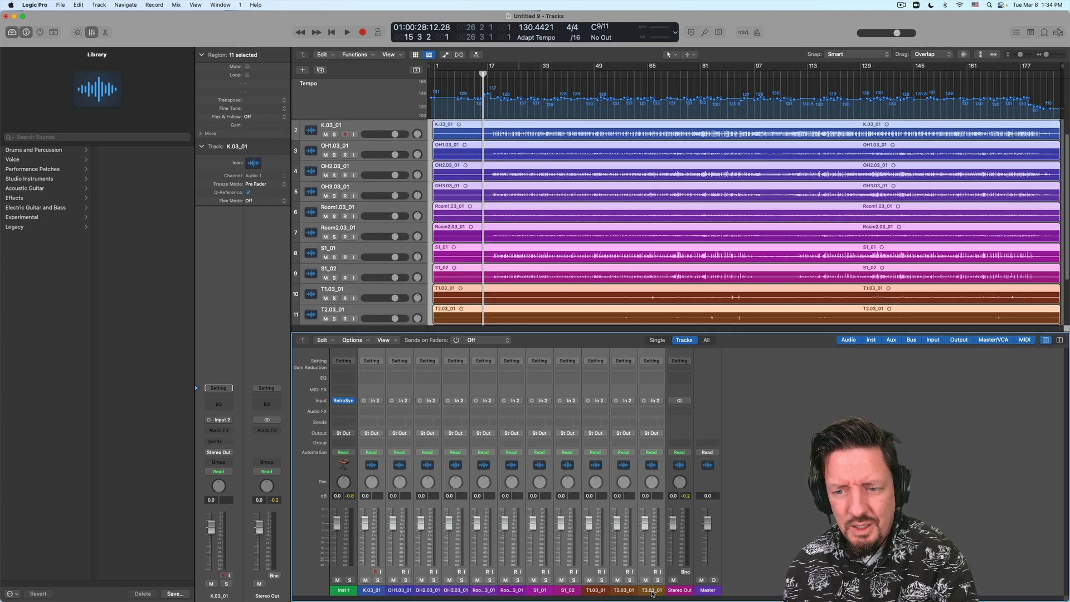
pyautogui.click(652, 443)
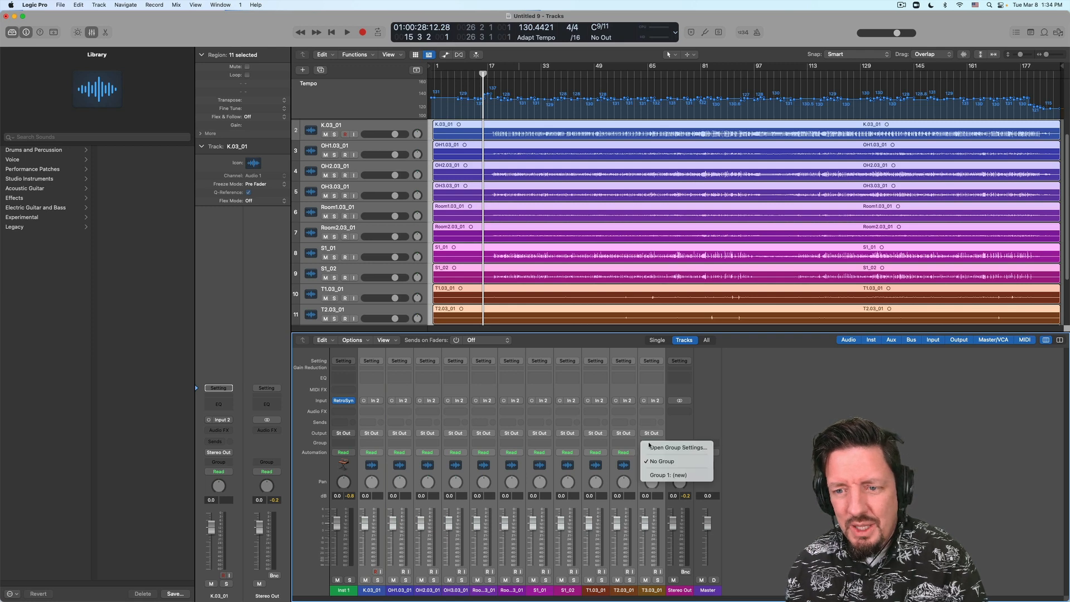
pyautogui.click(663, 475)
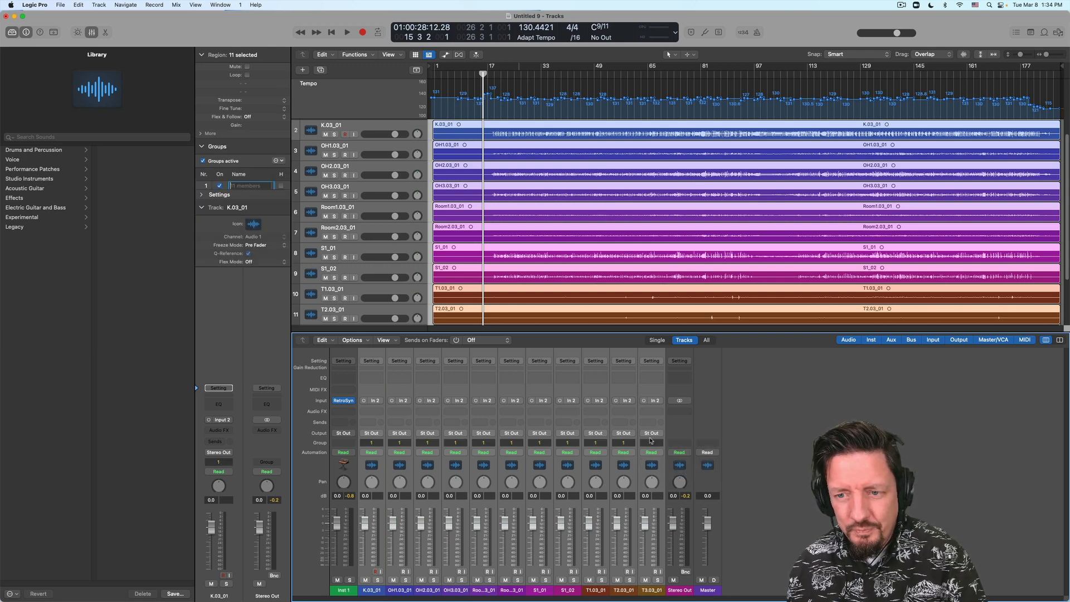
# - In Group 1's settings, enable Editing (Selection) and Quantize-Locked (Audio), and disable Automation Mode, Volume and Mute
pyautogui.click(652, 443)
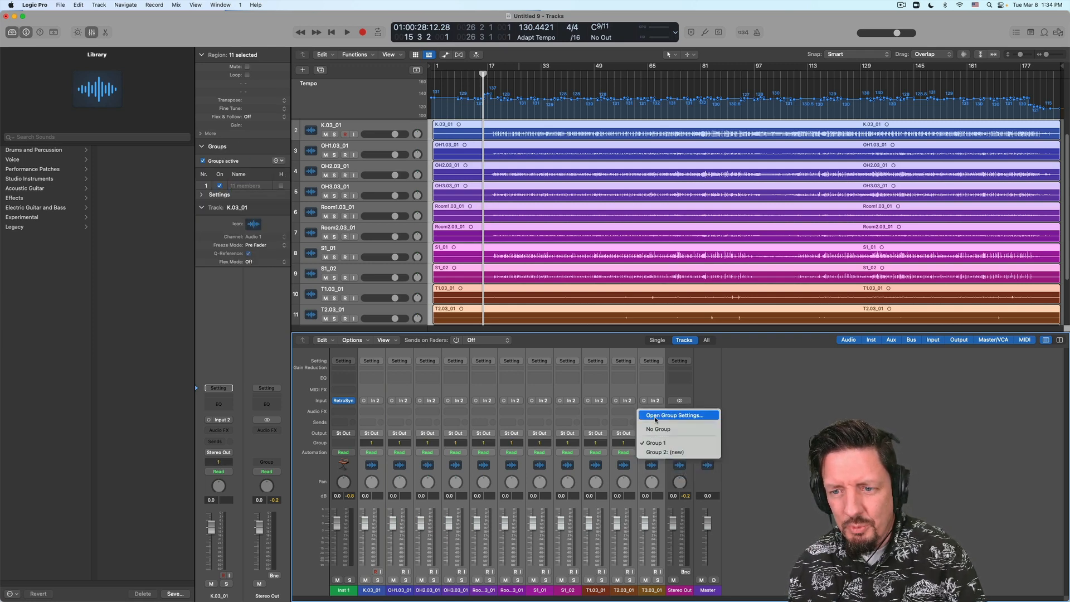
pyautogui.click(654, 416)
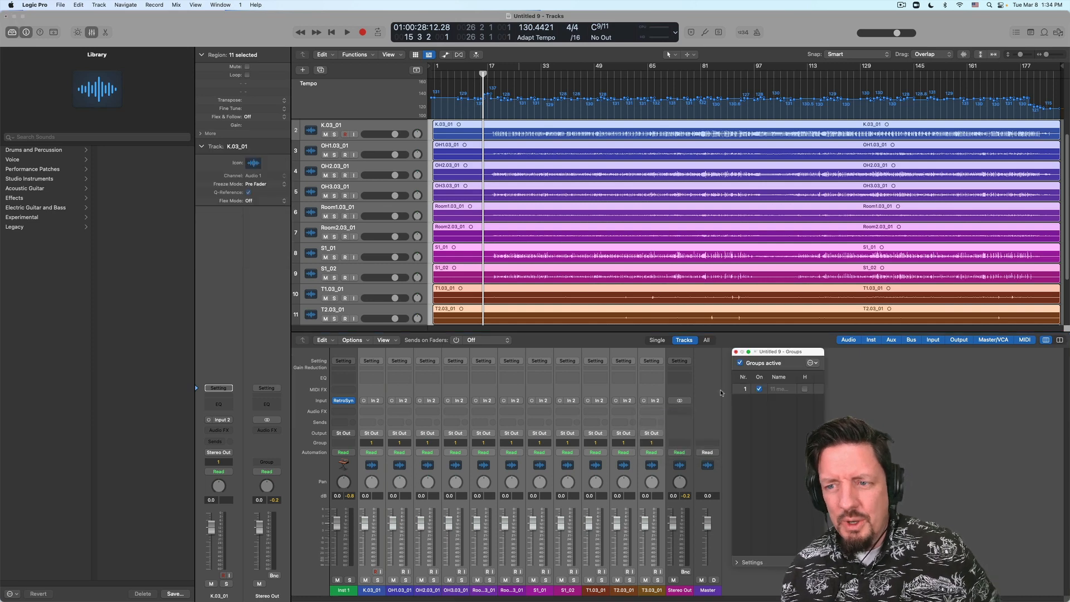
pyautogui.moveTo(763, 352); pyautogui.dragTo(501, 220)
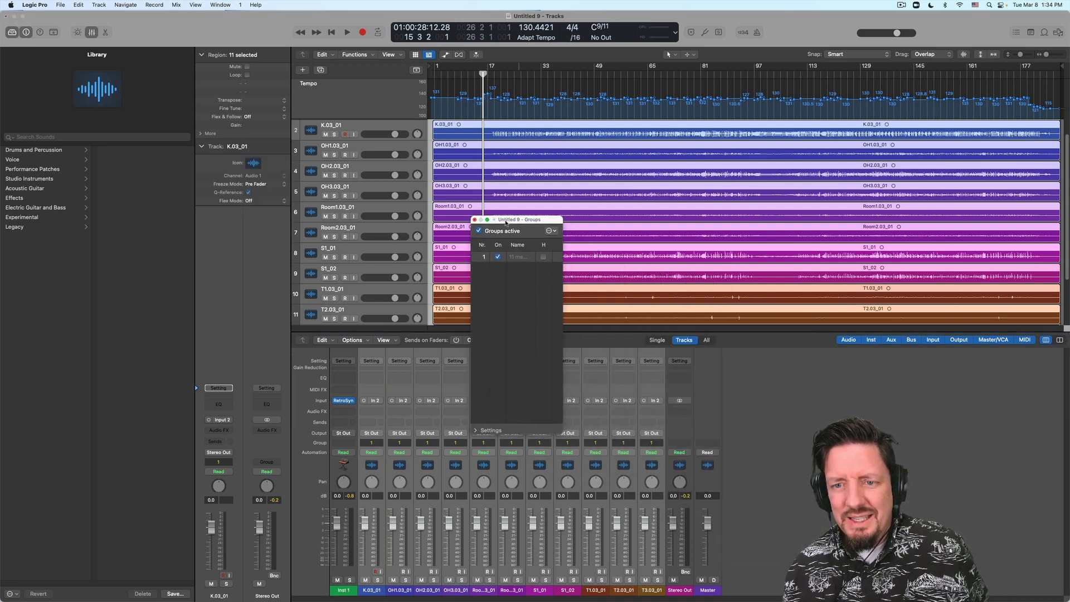
pyautogui.click(475, 430)
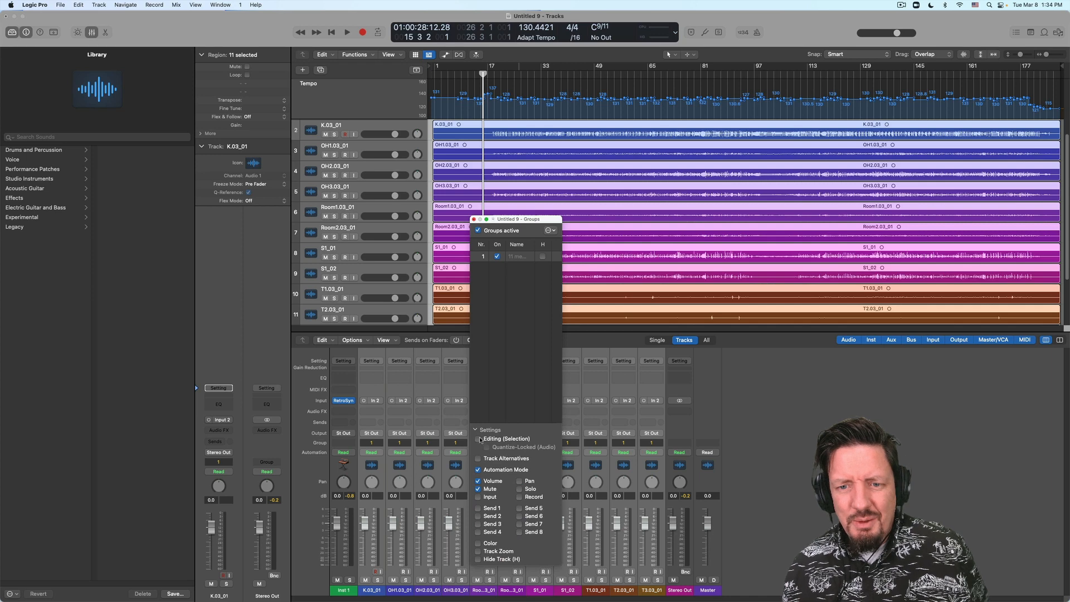
pyautogui.click(478, 439)
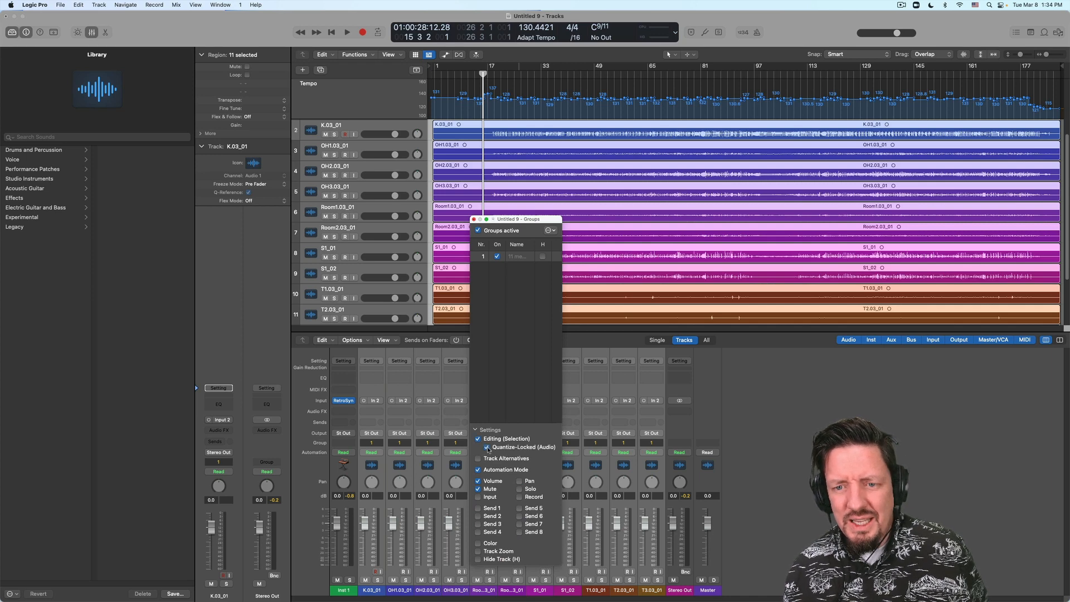
pyautogui.click(487, 447)
pyautogui.click(477, 470)
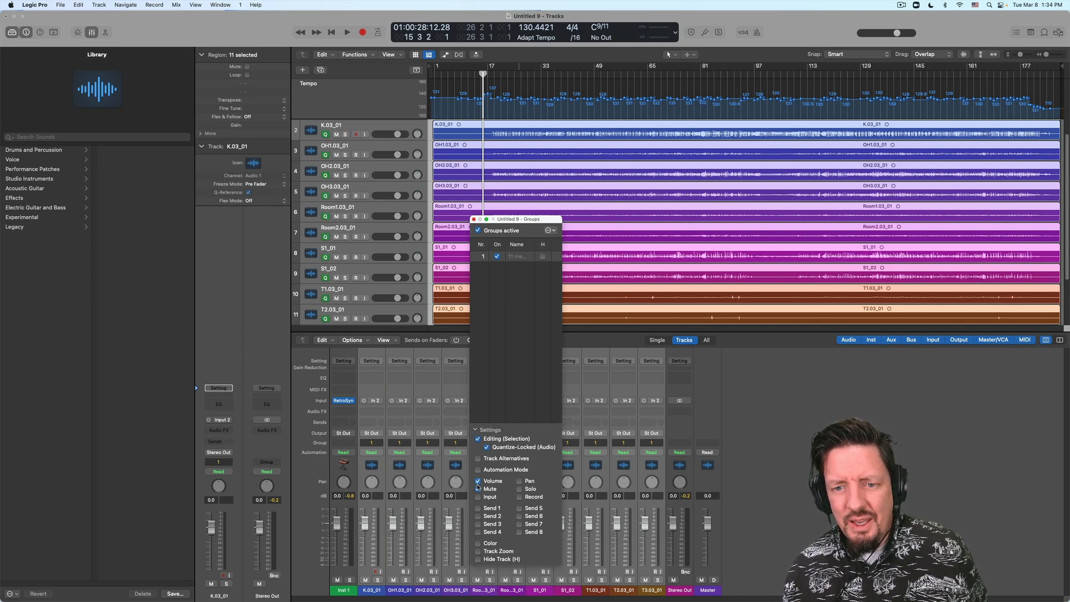
pyautogui.click(478, 481)
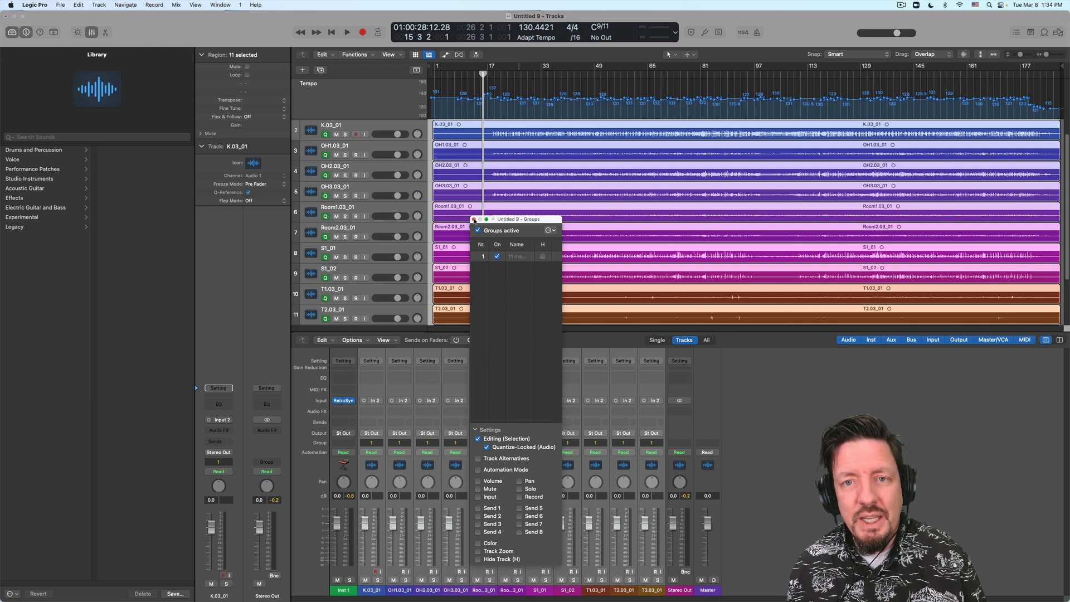
pyautogui.click(473, 220)
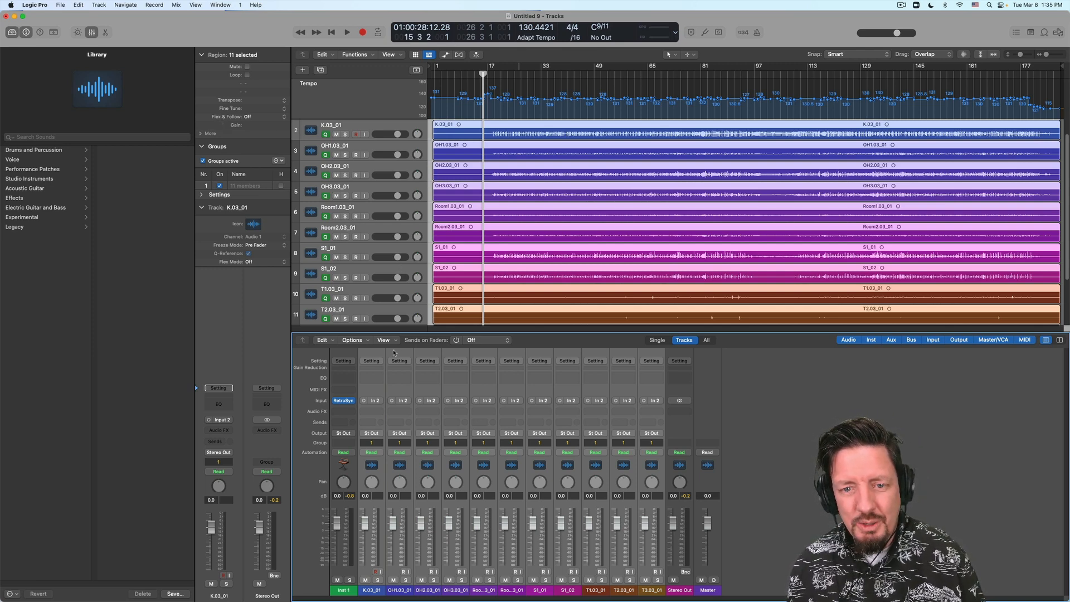
# - Review Group 1's settings once more and close them
pyautogui.click(426, 443)
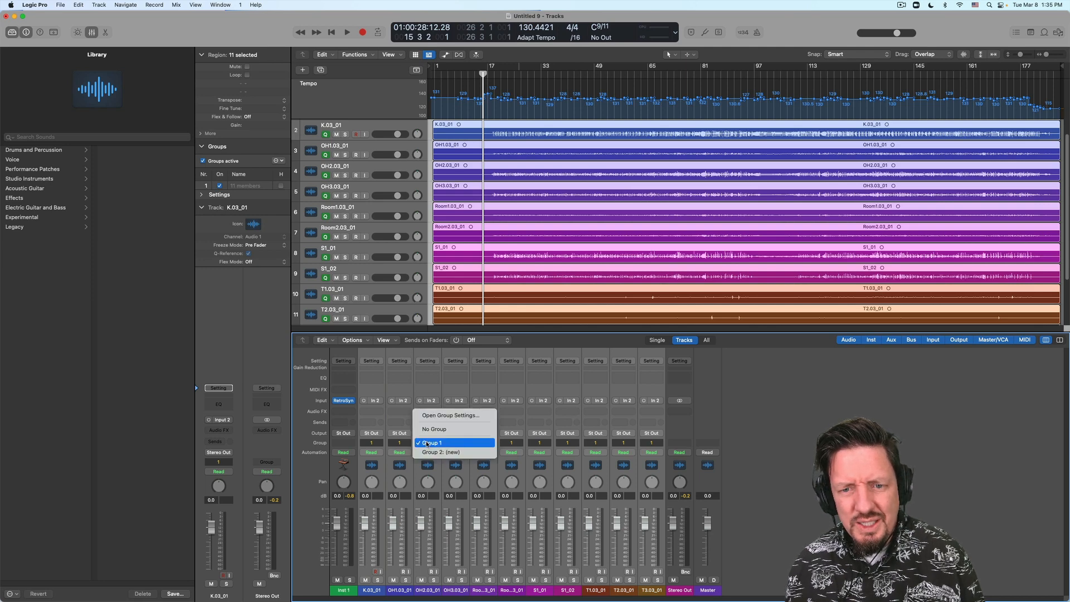
pyautogui.click(432, 418)
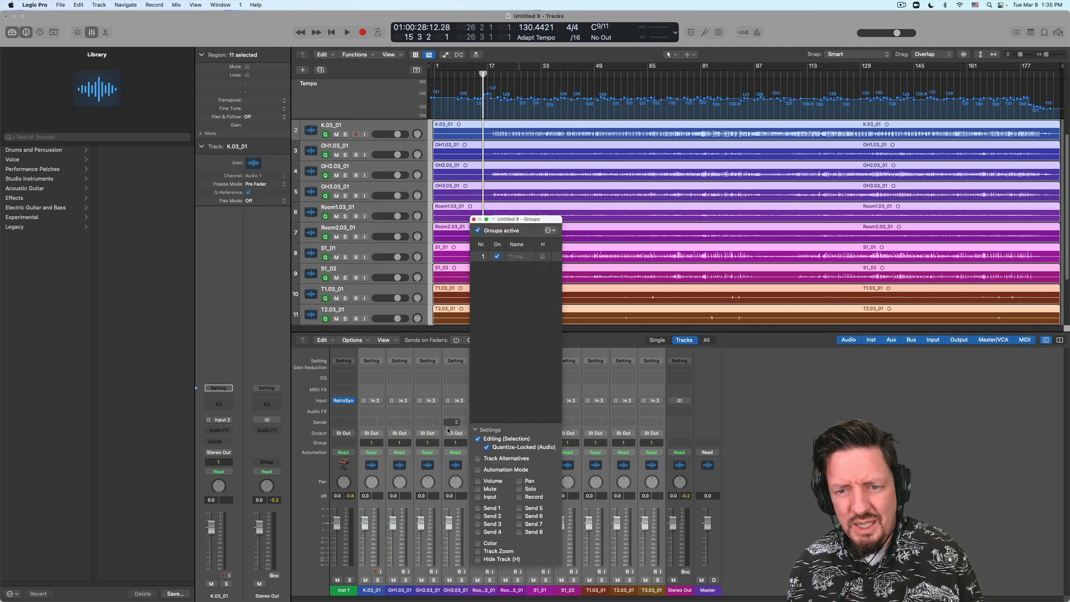
pyautogui.click(473, 220)
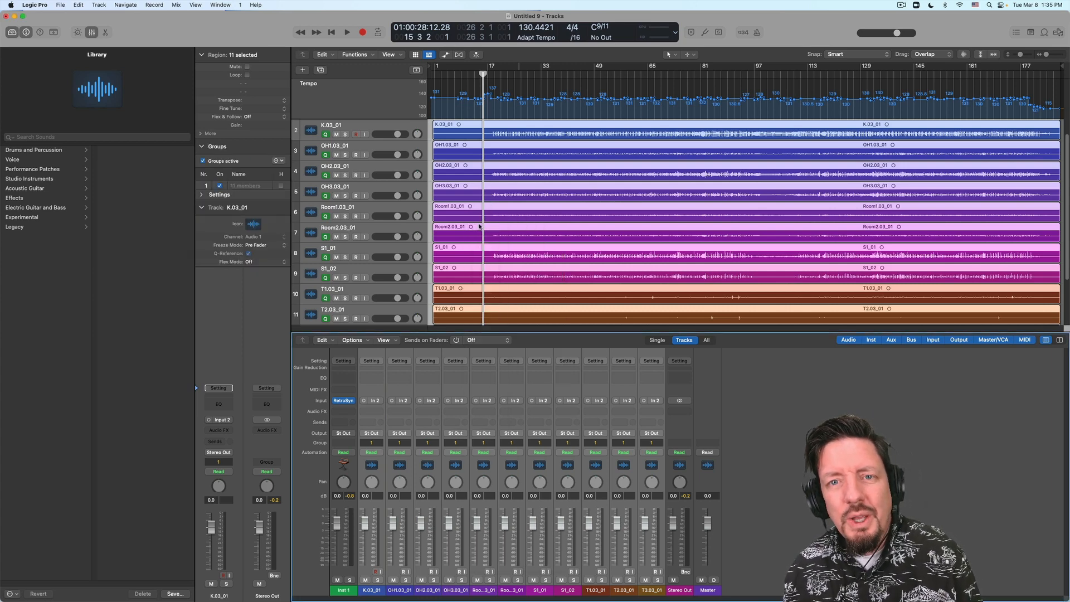
# - Hide the mixer and place the playhead at bar 9
pyautogui.press('x')
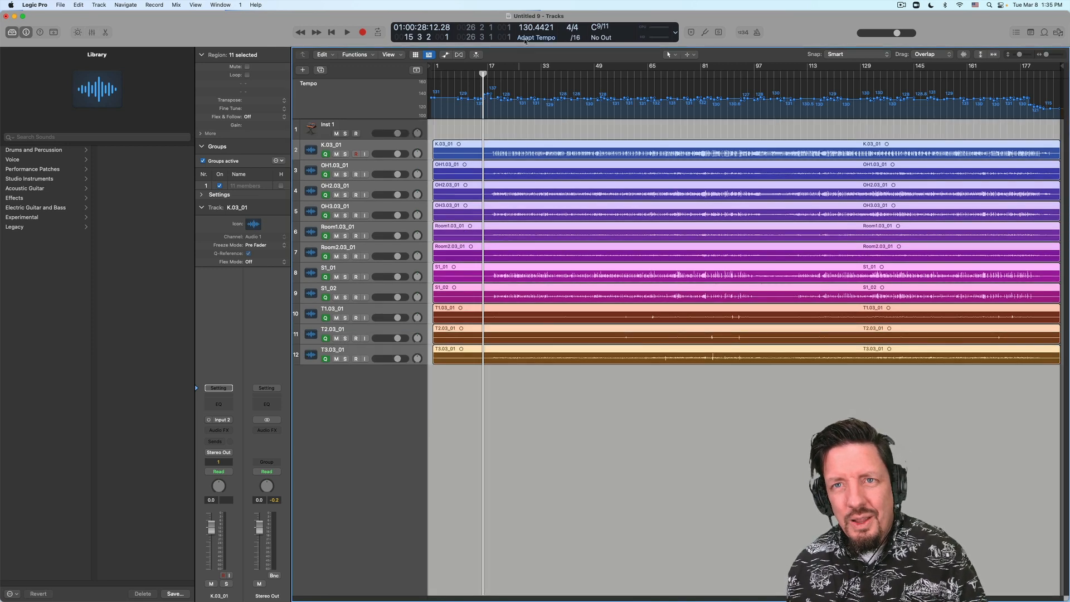
pyautogui.click(461, 75)
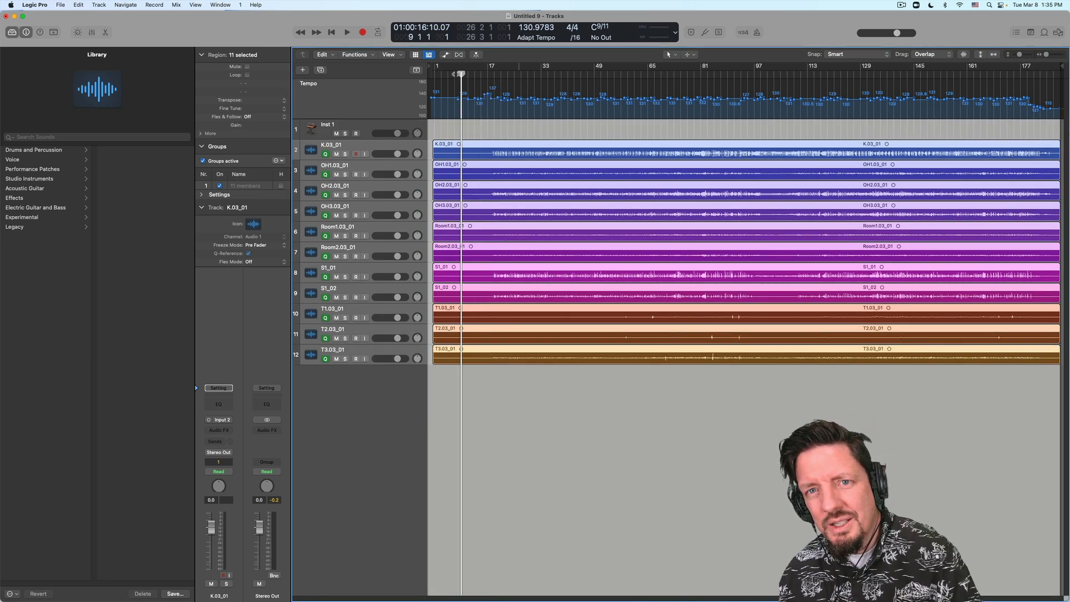
# - Play the drums from bar 16 with the metronome turned on, stop playback and turn the metronome off
pyautogui.click(484, 75)
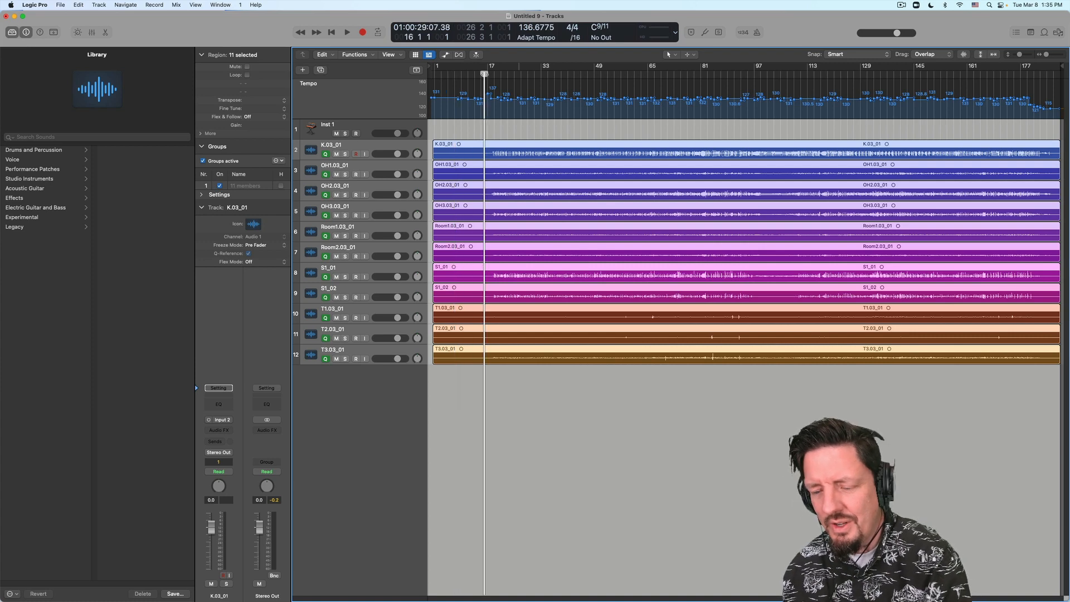
pyautogui.press('space')
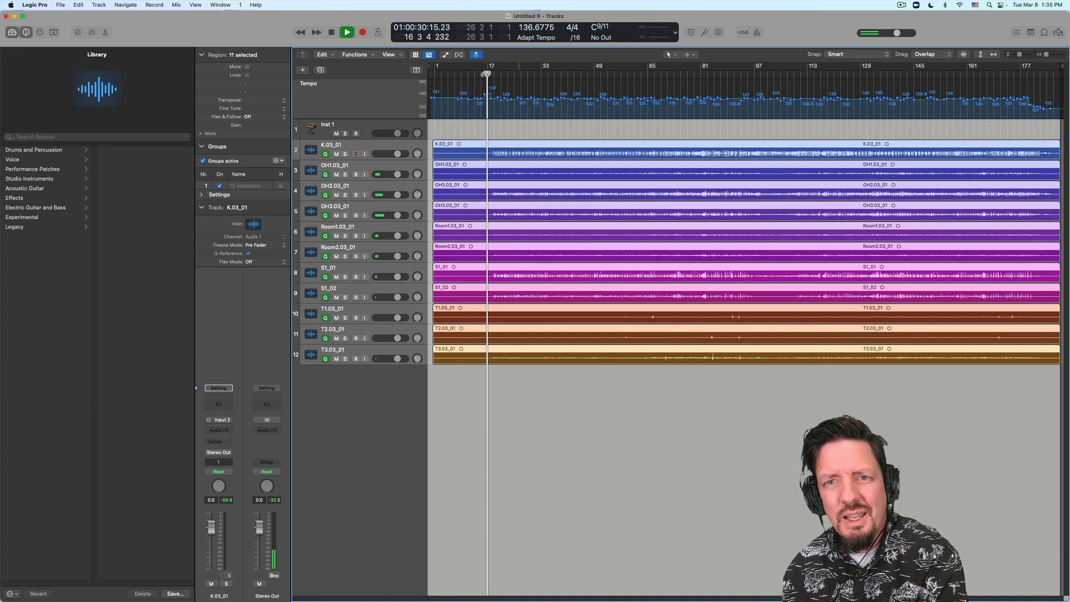
pyautogui.click(756, 32)
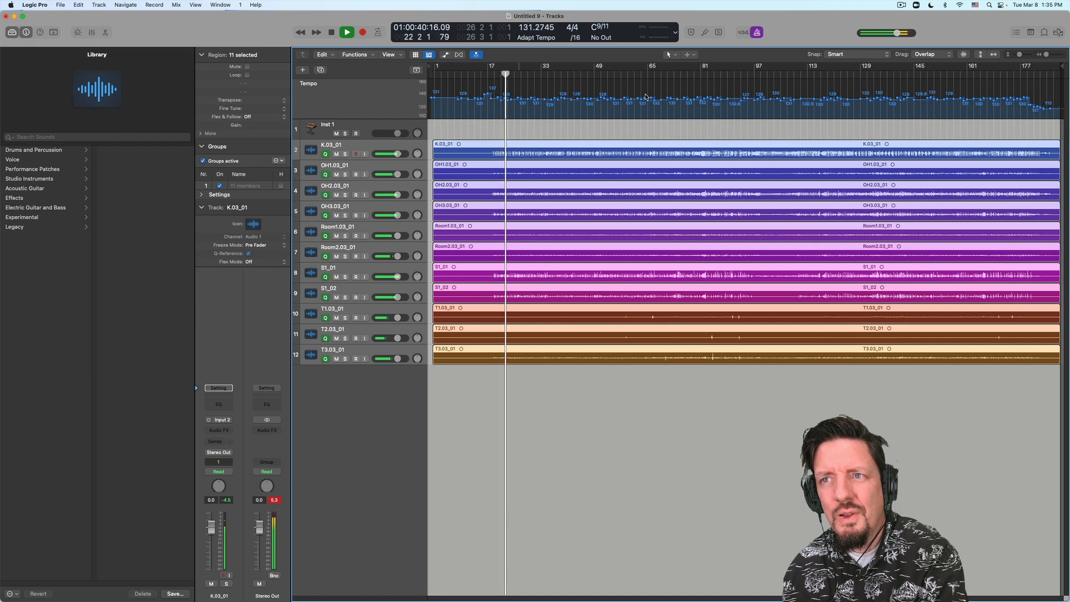
pyautogui.press('space')
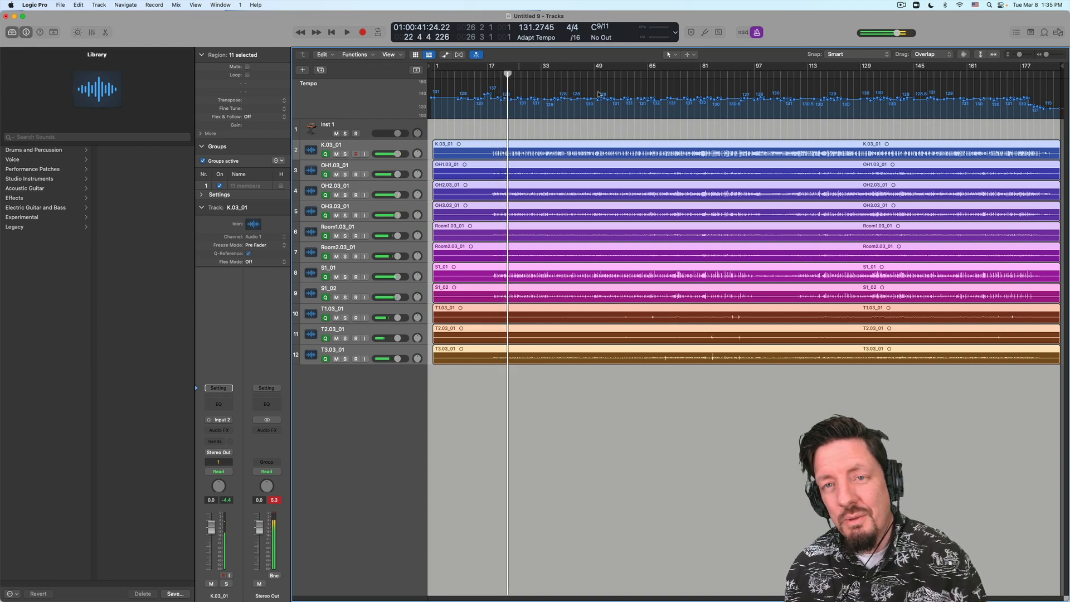
pyautogui.click(757, 31)
# - Set the Smart Tempo project mode to Keep Project Tempo
pyautogui.click(550, 36)
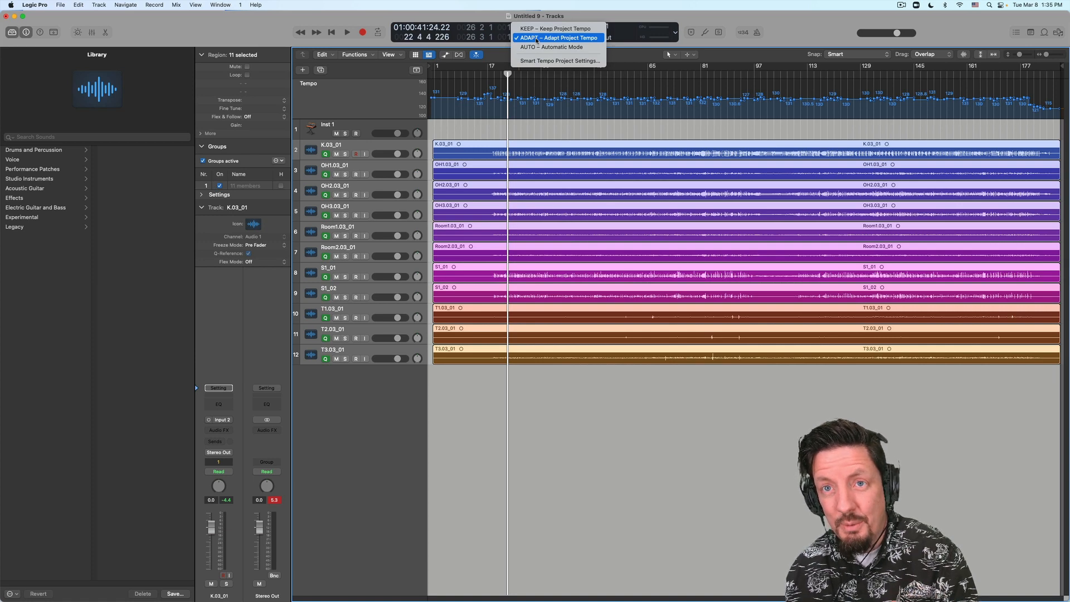
pyautogui.click(554, 29)
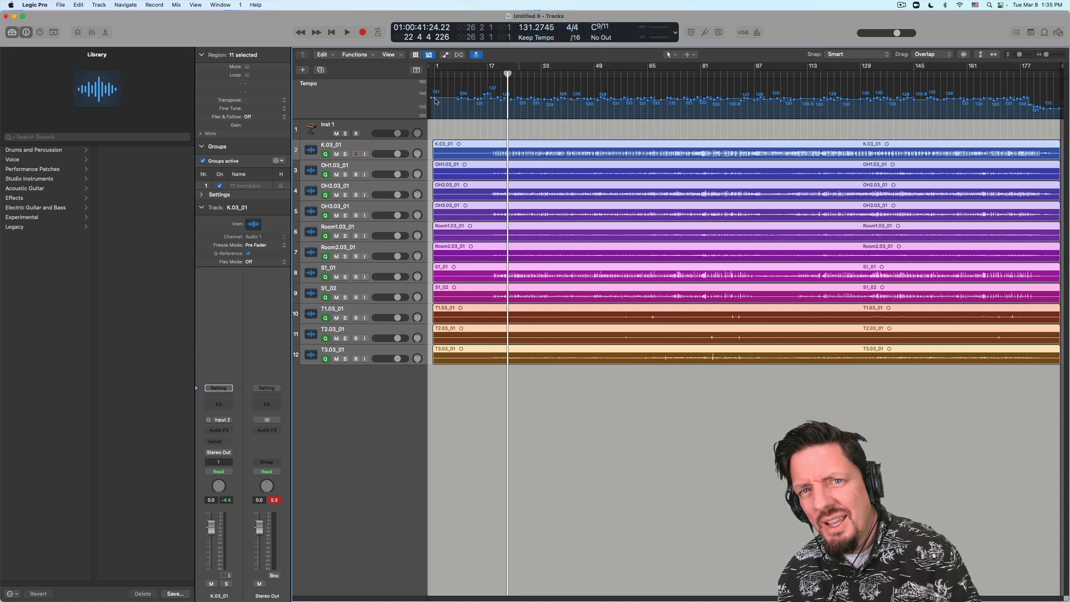
# - Try replacing the tempo changes with a constant 131 BPM and play the drums against the metronome
pyautogui.moveTo(435, 99); pyautogui.dragTo(1064, 96)
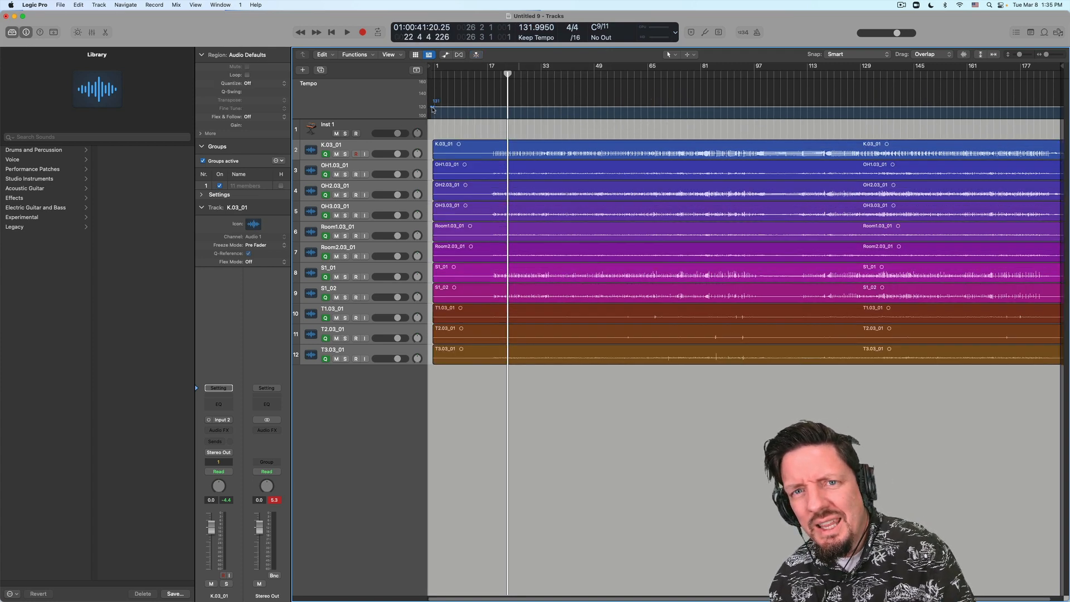
pyautogui.moveTo(432, 107); pyautogui.dragTo(432, 109)
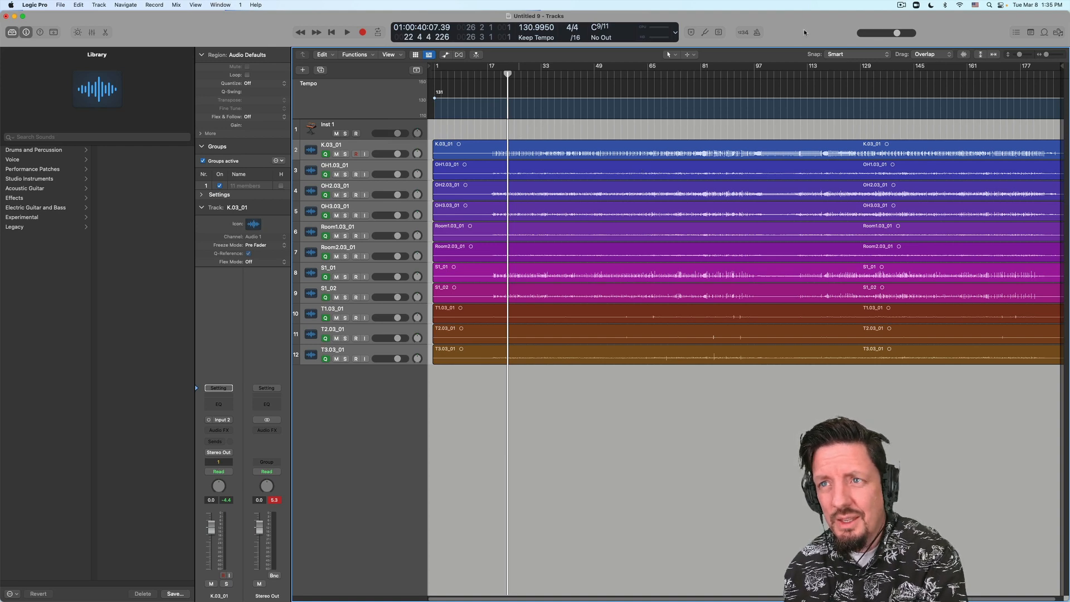
pyautogui.click(756, 32)
pyautogui.press('space')
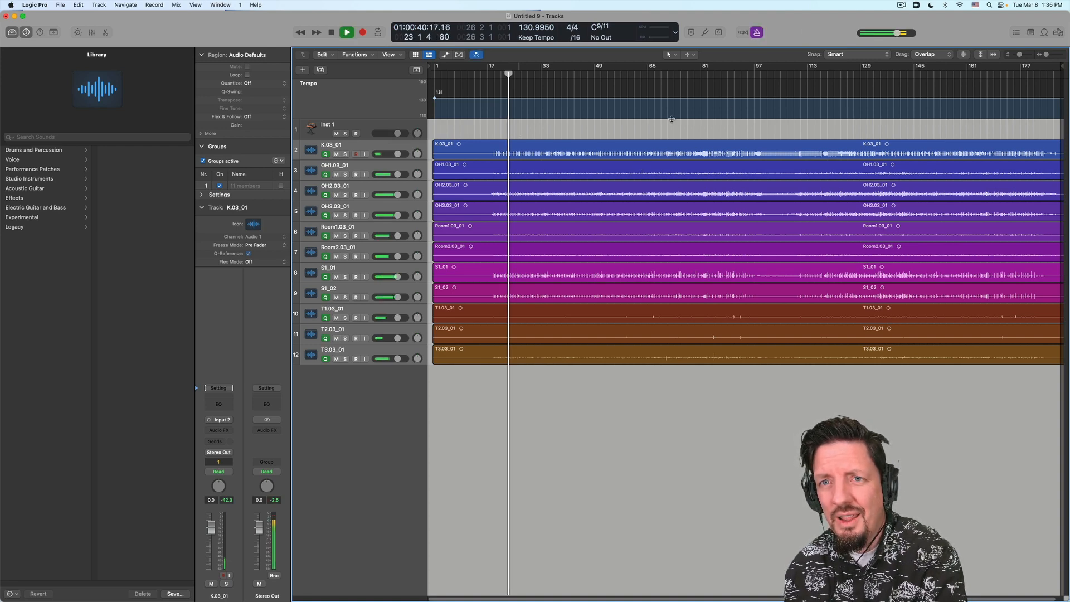
pyautogui.press('space')
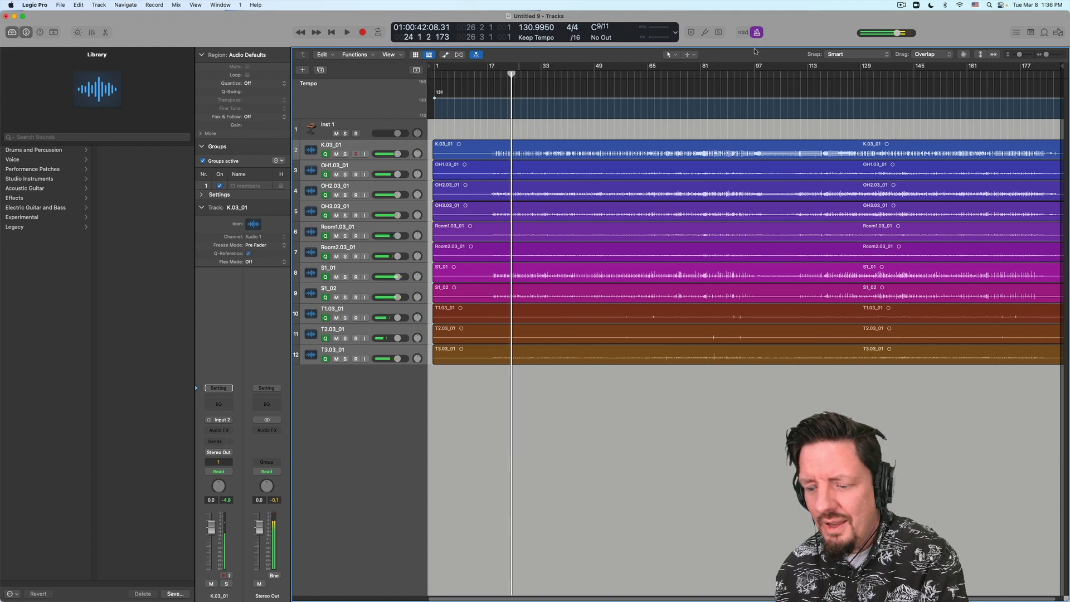
# - Select all the drum regions and set their Flex & Follow to On + Align Bars and Beats
pyautogui.press('x')
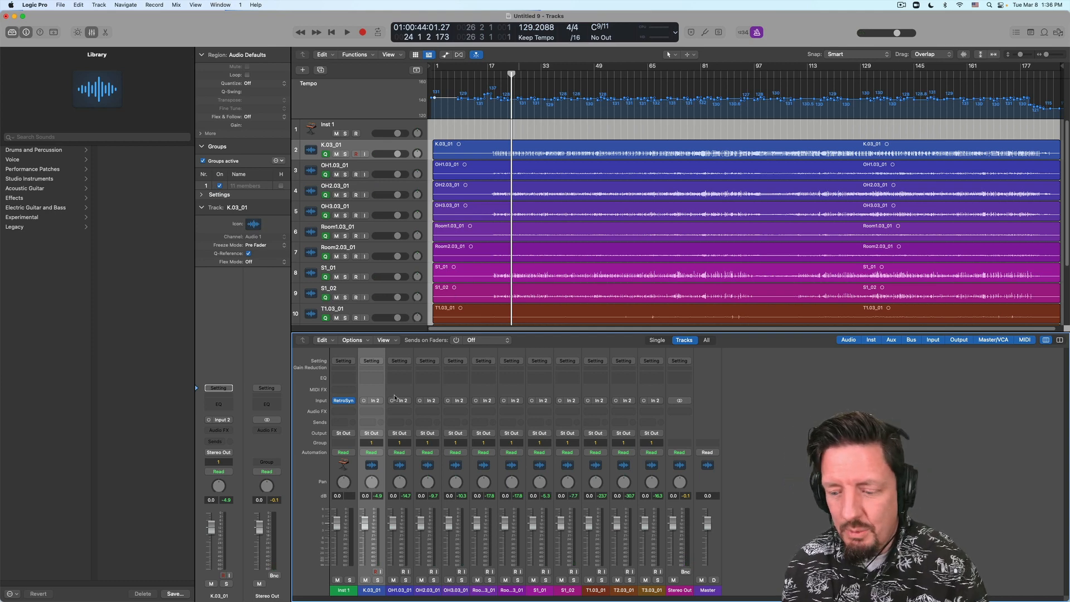
pyautogui.press('x')
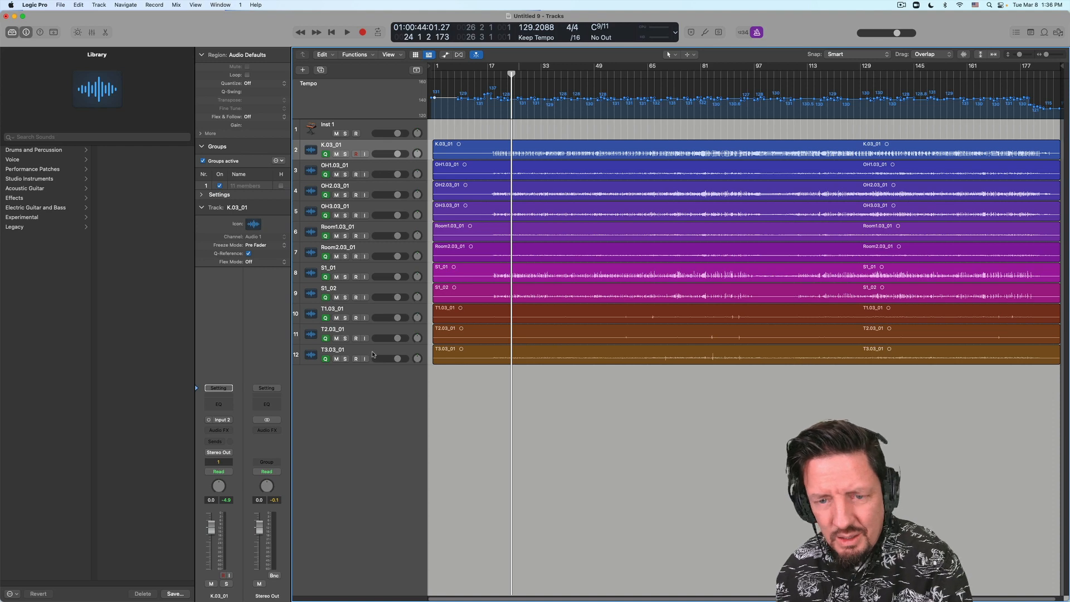
pyautogui.press('super+a')
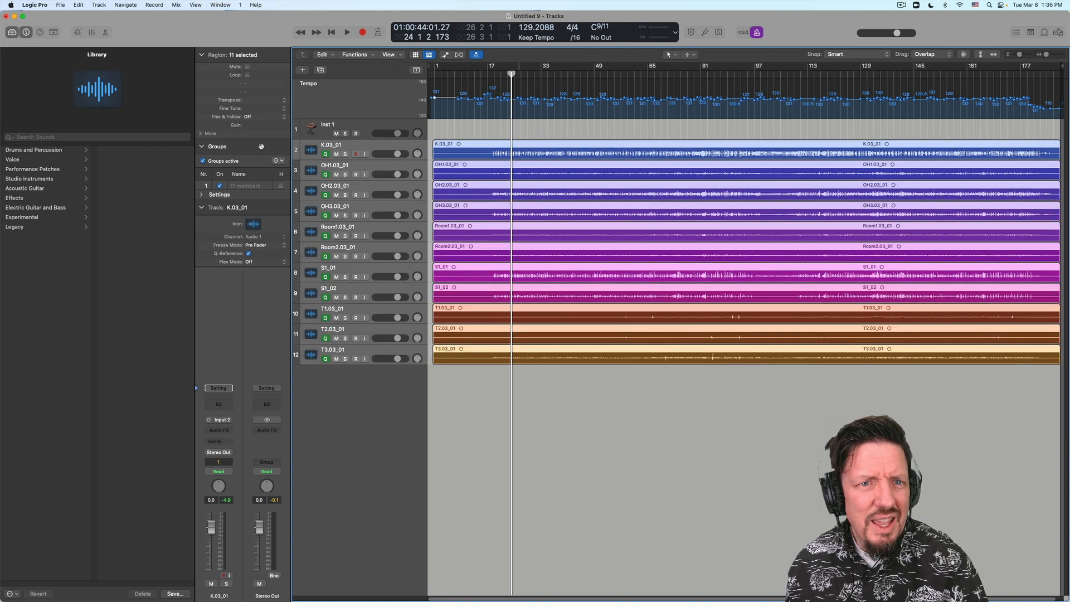
pyautogui.click(250, 118)
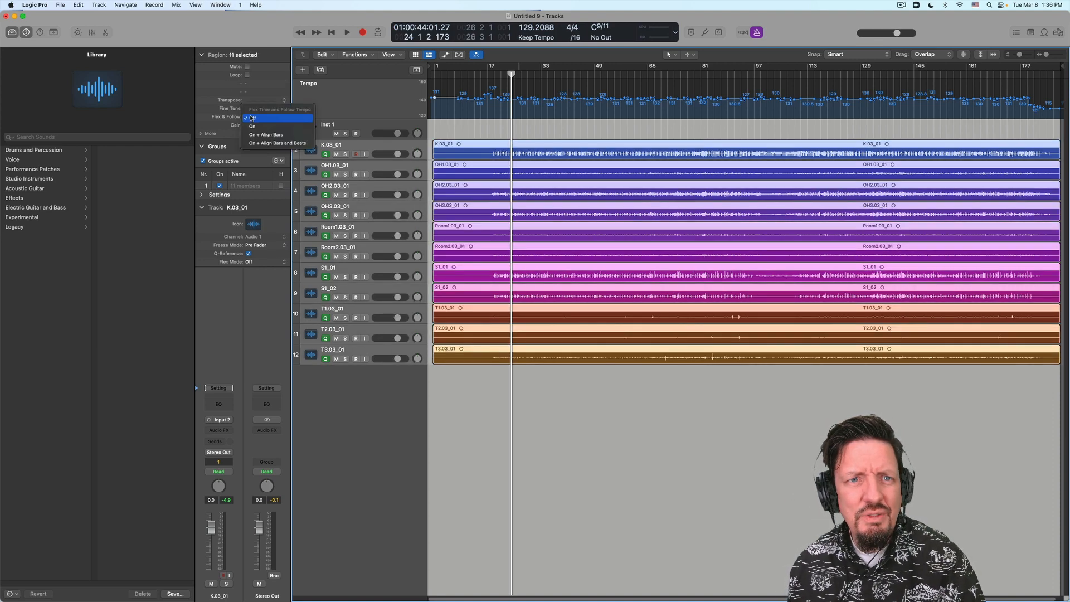
pyautogui.click(274, 144)
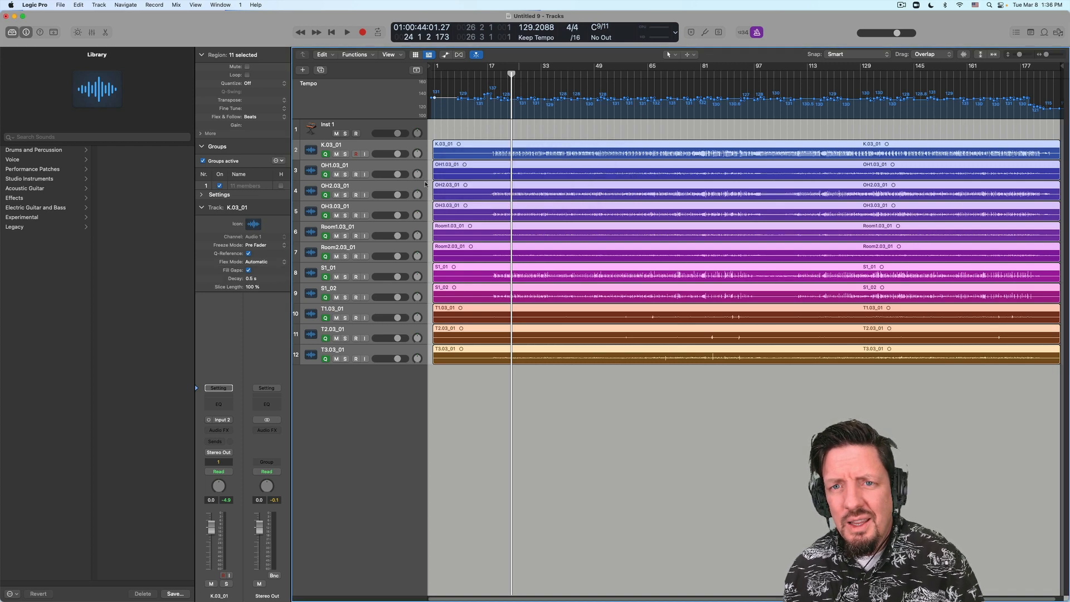
# - Play the flexed drums against the metronome for a few bars, stop playback and turn the metronome off
pyautogui.press('space')
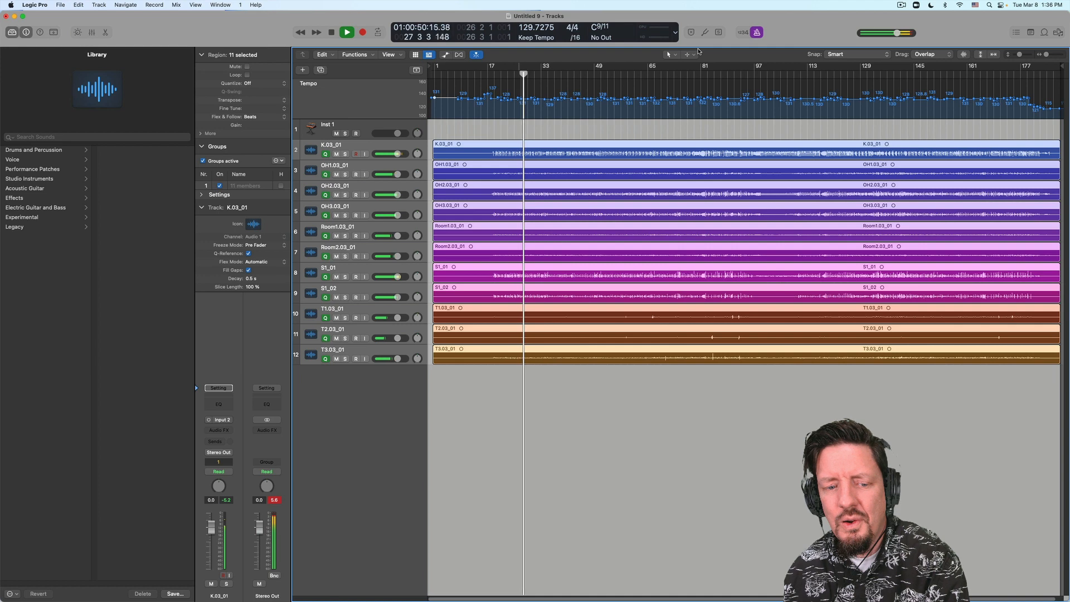
pyautogui.press('space')
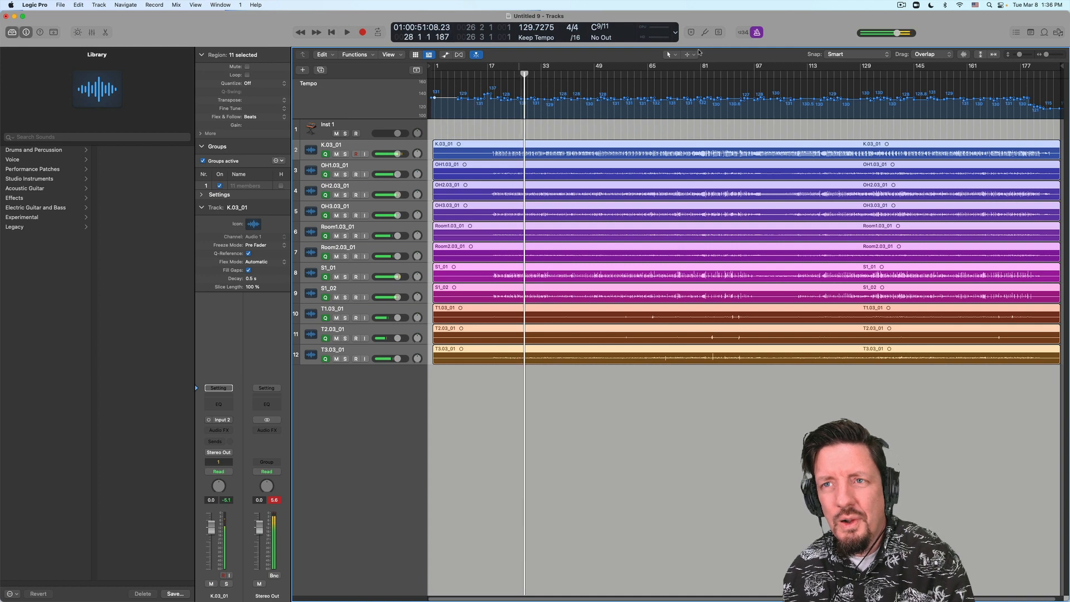
pyautogui.click(756, 33)
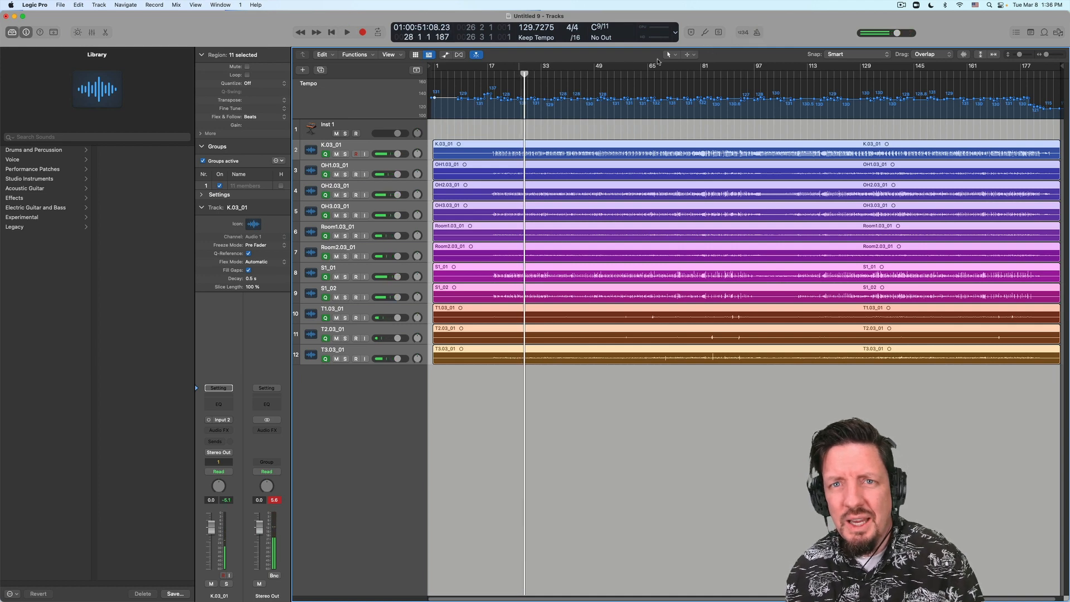
# - Delete the tempo changes along the whole tempo track so the project has one constant tempo
pyautogui.click(433, 99)
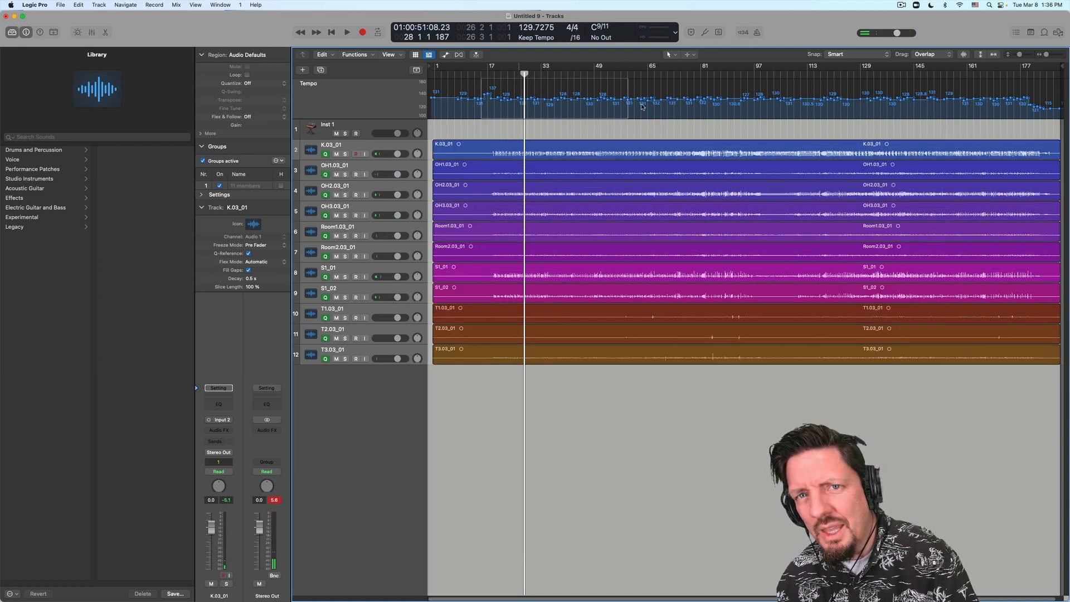
pyautogui.click(438, 99)
pyautogui.moveTo(435, 100); pyautogui.dragTo(1063, 98)
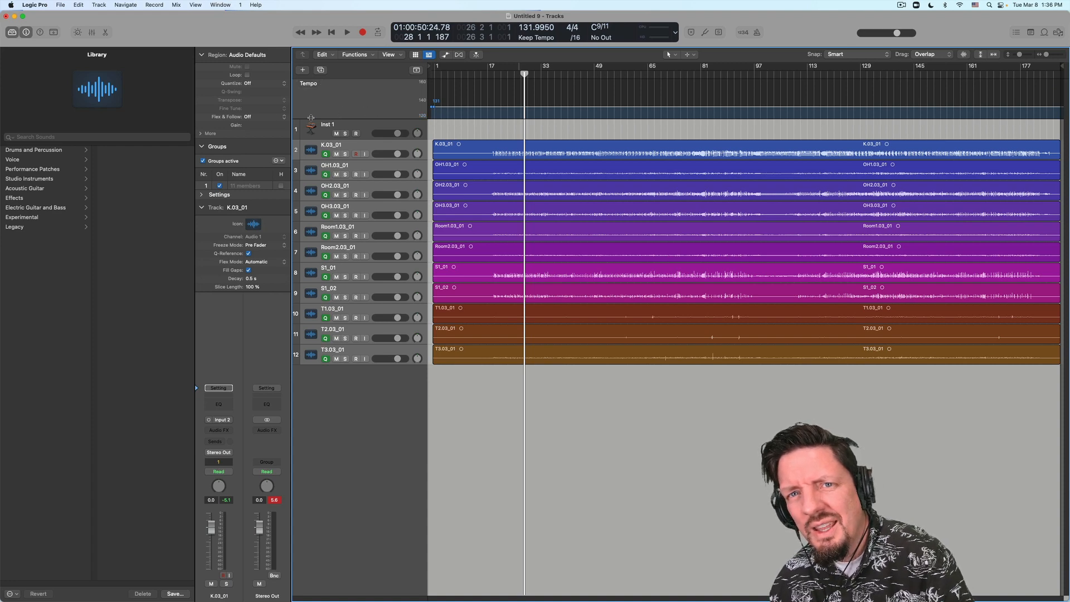
# - Try the constant tempo at about 159 BPM and at about 104 BPM, playing back the drums at each
pyautogui.click(431, 108)
pyautogui.moveTo(435, 109); pyautogui.dragTo(432, 82)
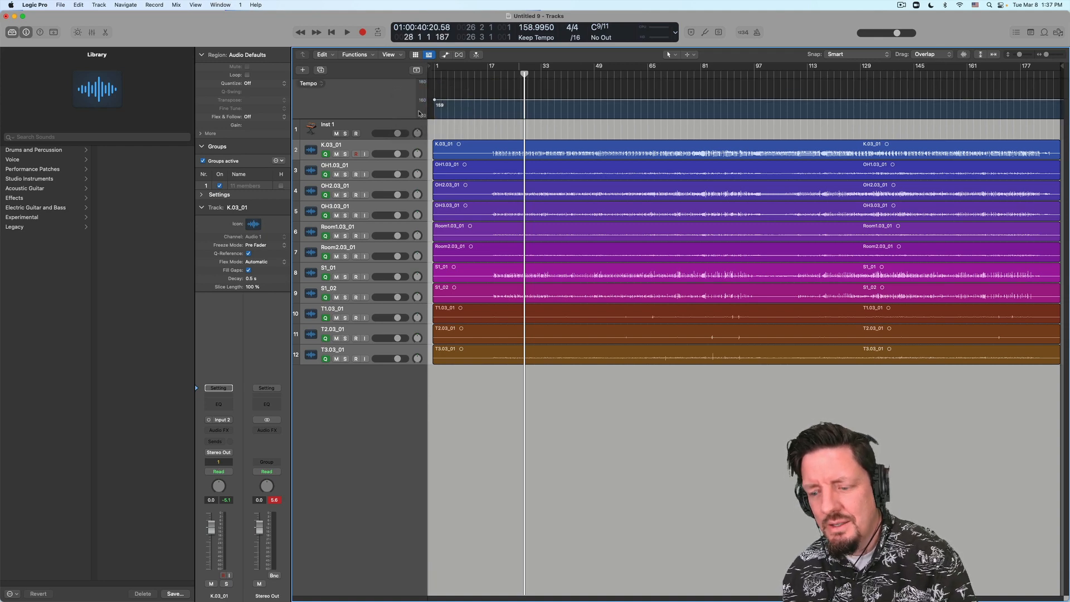
pyautogui.press('space')
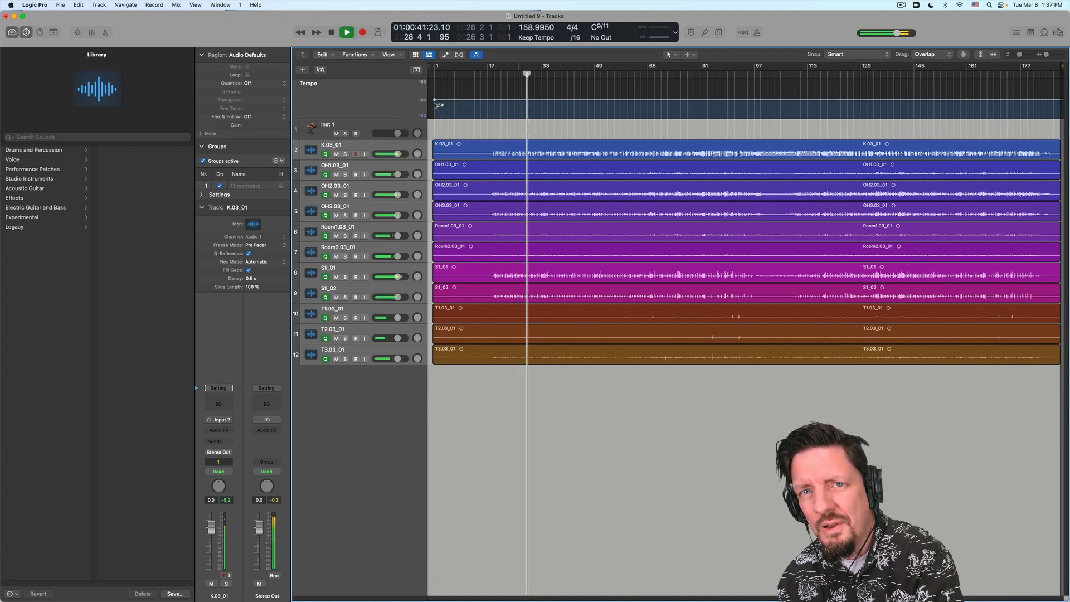
pyautogui.press('space')
pyautogui.moveTo(435, 102); pyautogui.dragTo(435, 154)
pyautogui.press('space')
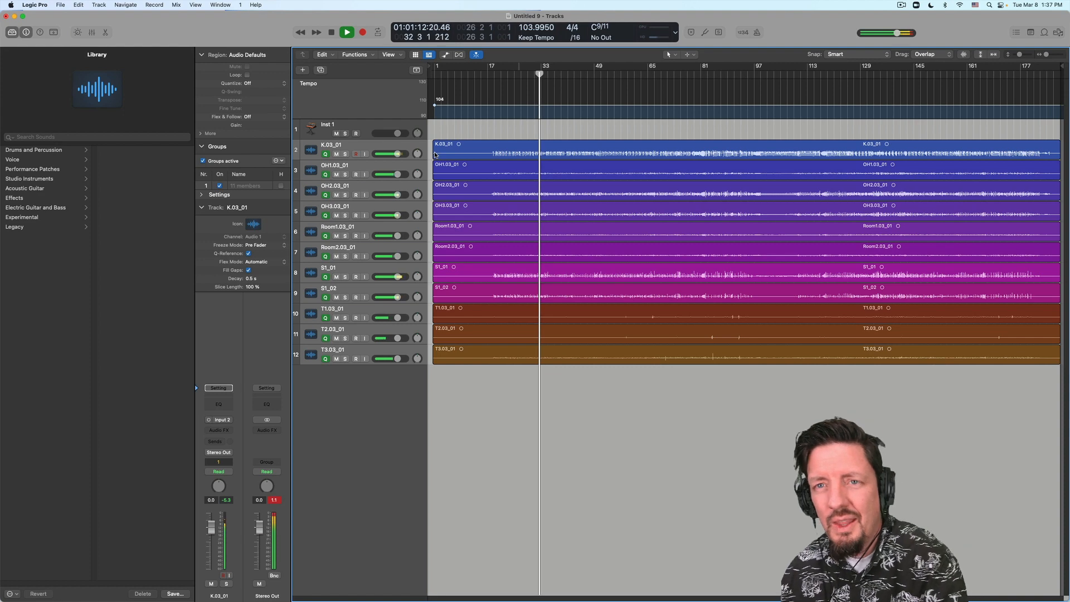
pyautogui.press('space')
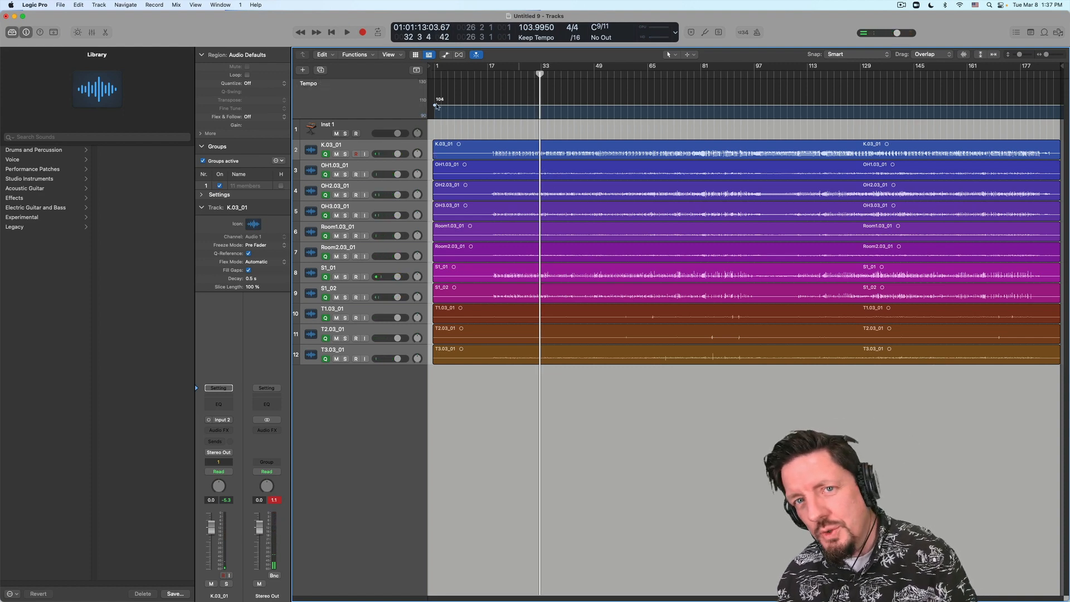
# - Set the constant project tempo to about 132 BPM
pyautogui.moveTo(436, 106); pyautogui.dragTo(430, 79)
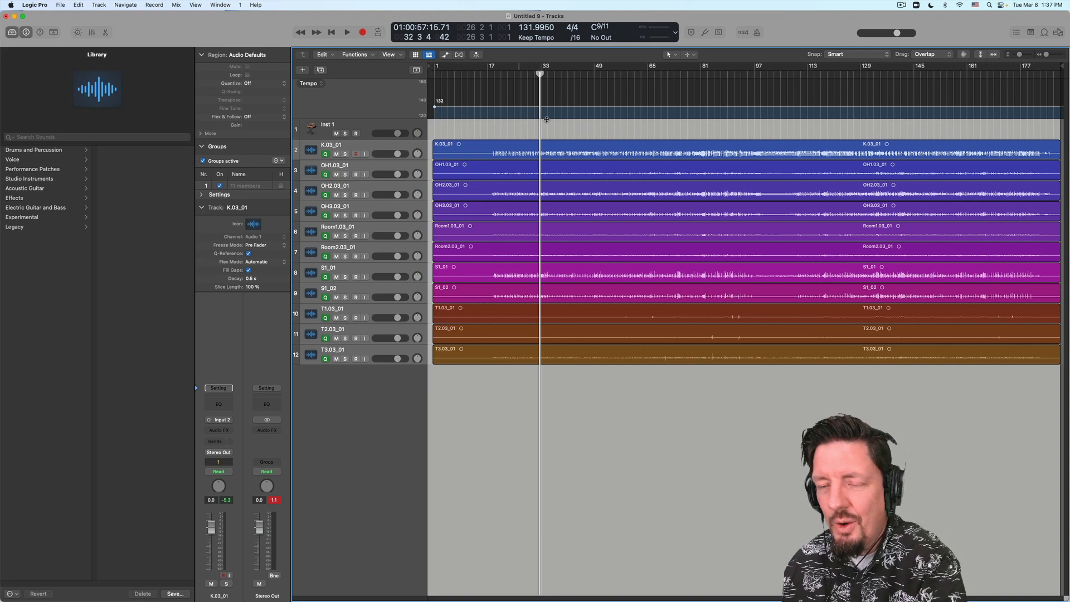
# - Add the Apple Loop 70s Electric Piano 68 on a new track below the drums near bar 19 and loop its region
pyautogui.press('o')
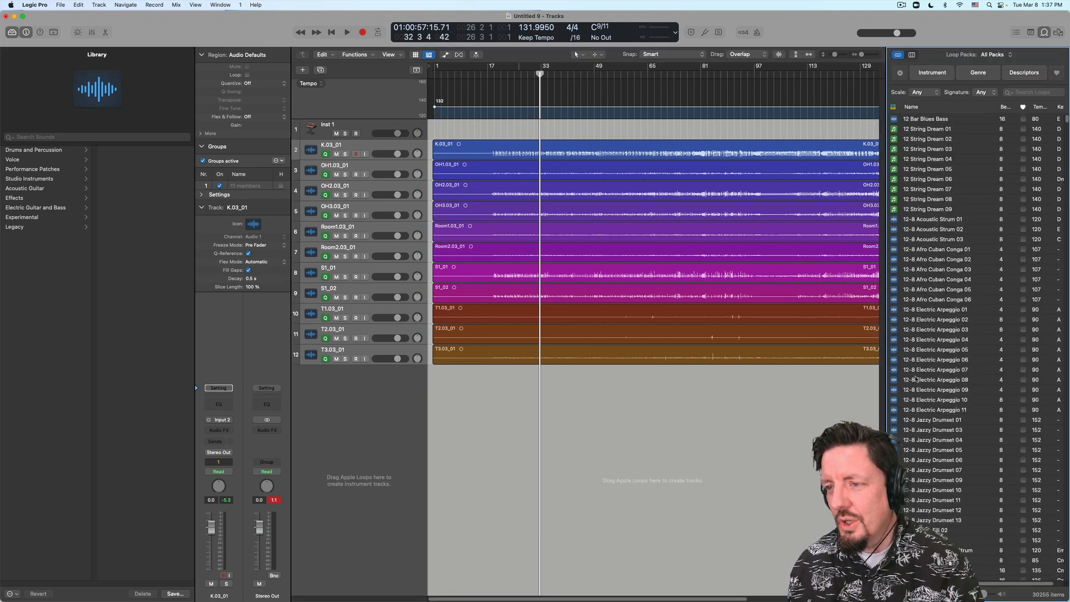
pyautogui.scroll(-15, 917, 373)
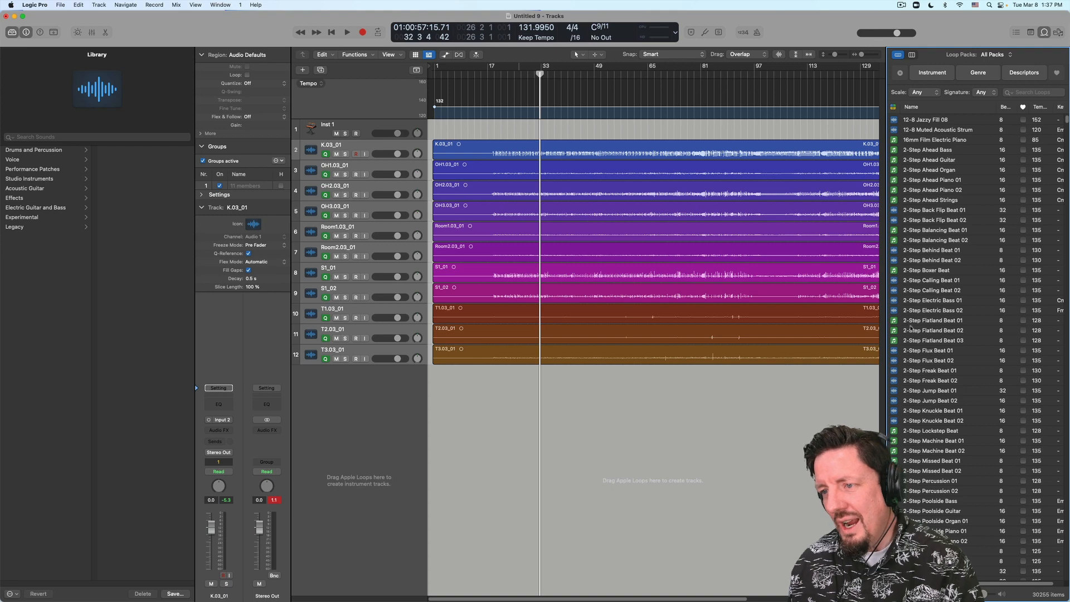
pyautogui.scroll(-20, 910, 329)
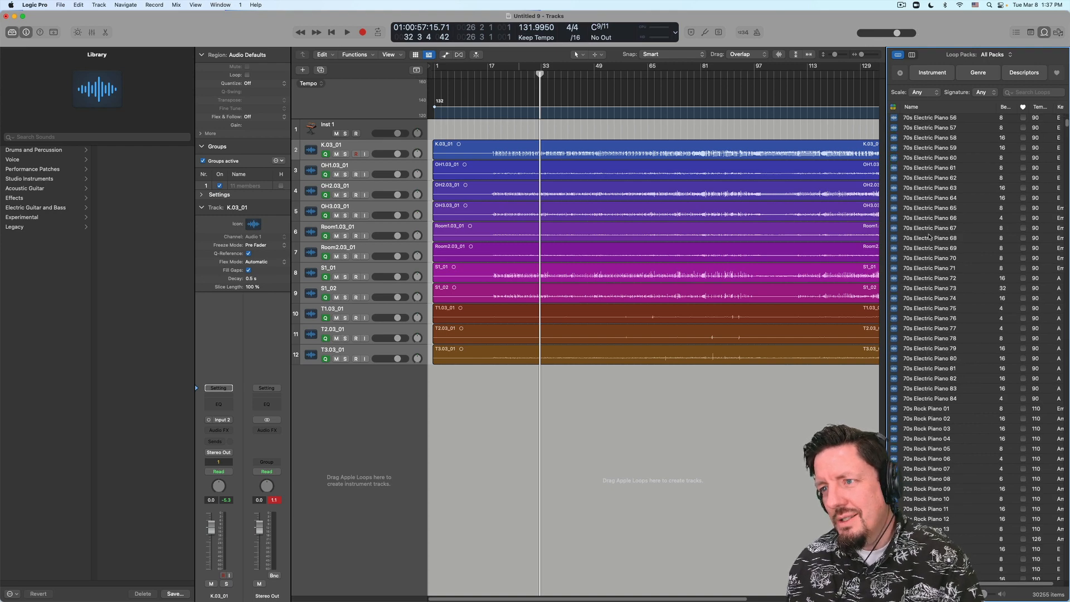
pyautogui.moveTo(929, 236); pyautogui.dragTo(496, 372)
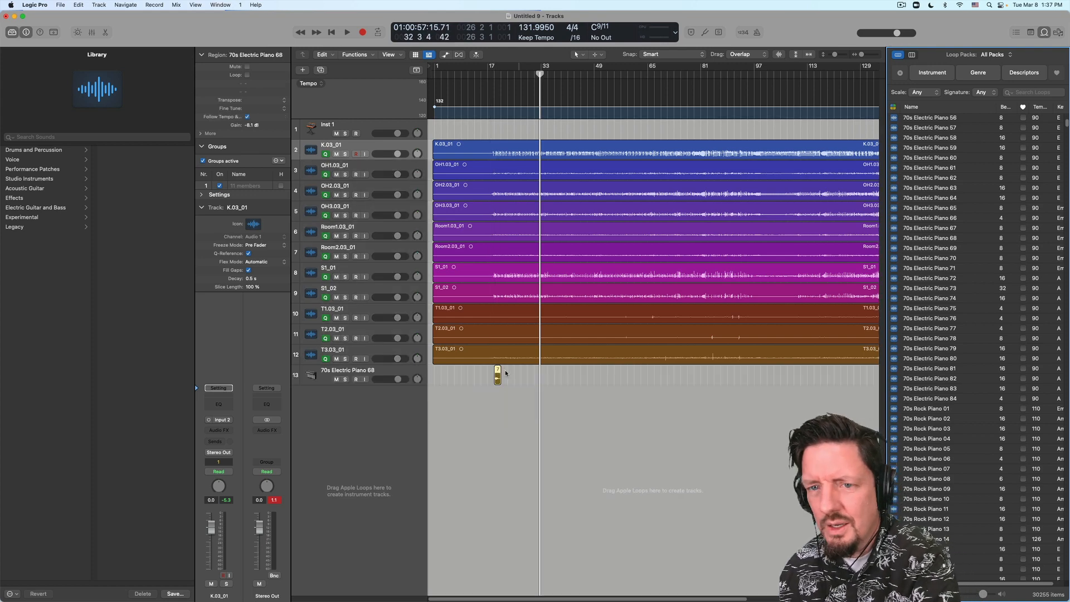
pyautogui.press('l')
# - Play the looped electric piano together with the drums, then delete the piano region from its track
pyautogui.press('space')
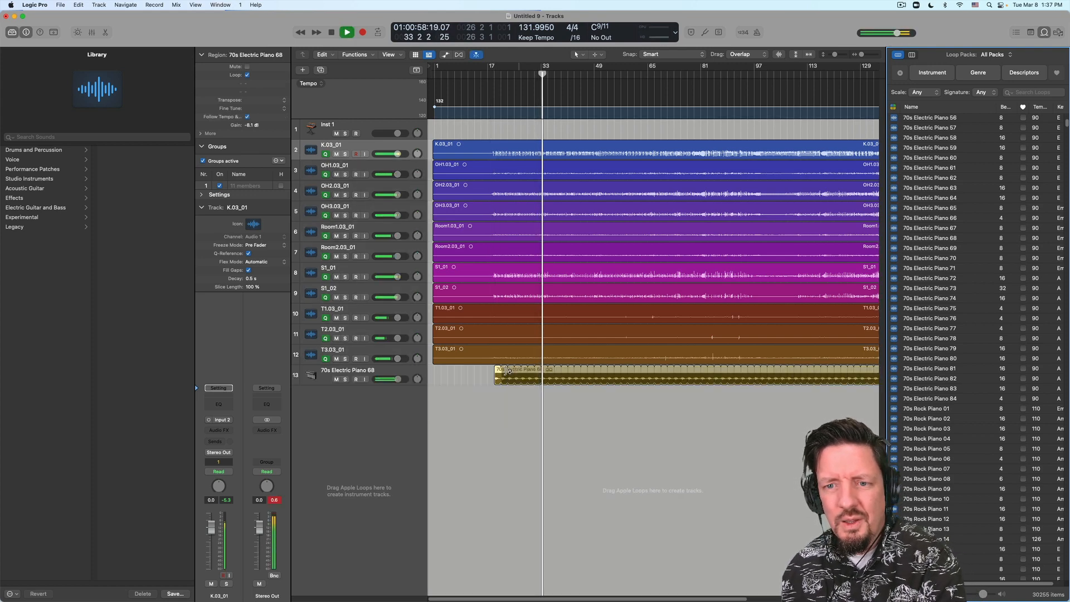
pyautogui.press('space')
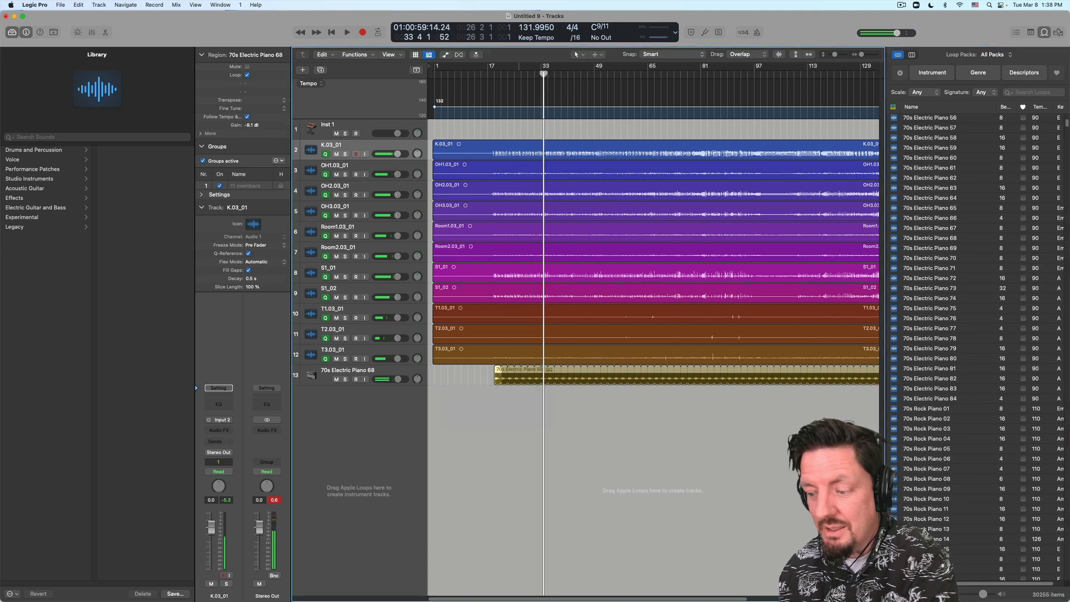
pyautogui.press('Delete')
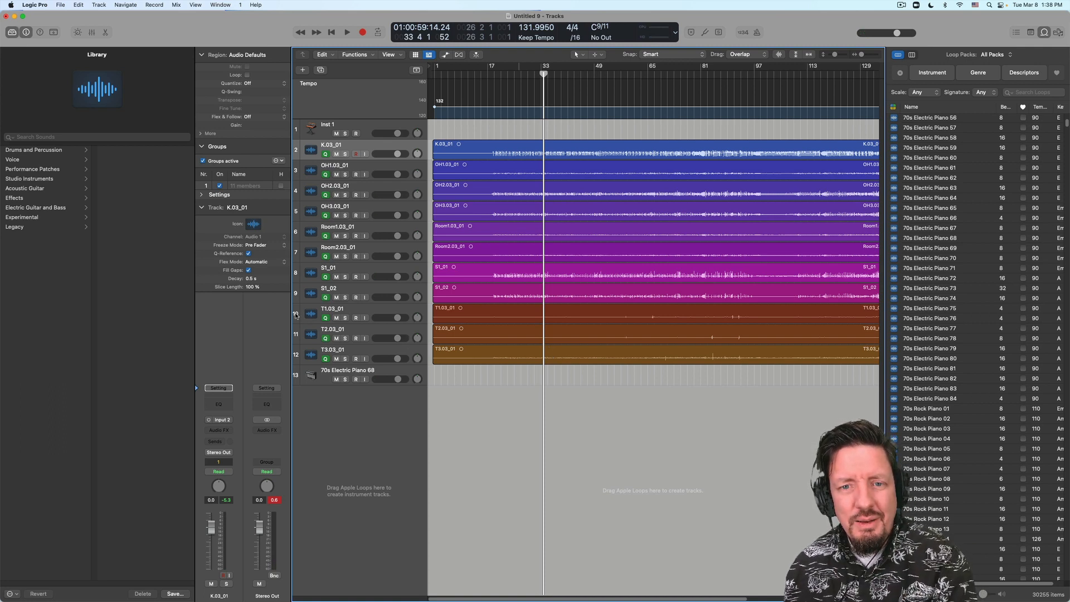
# - Enable the Groove Track component in the track headers
pyautogui.rightClick(344, 268)
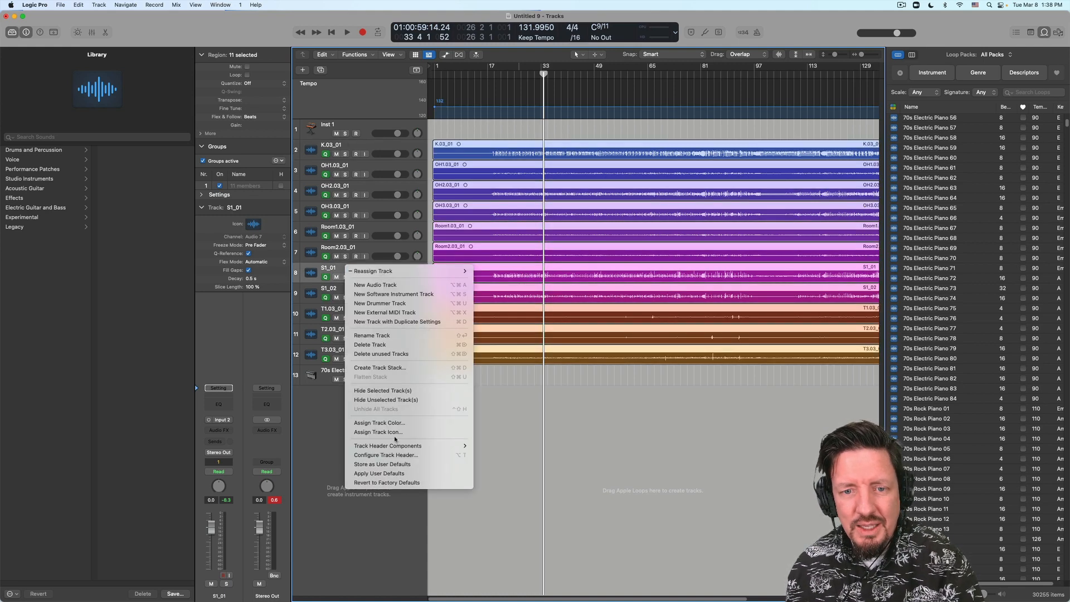
pyautogui.moveTo(412, 446)
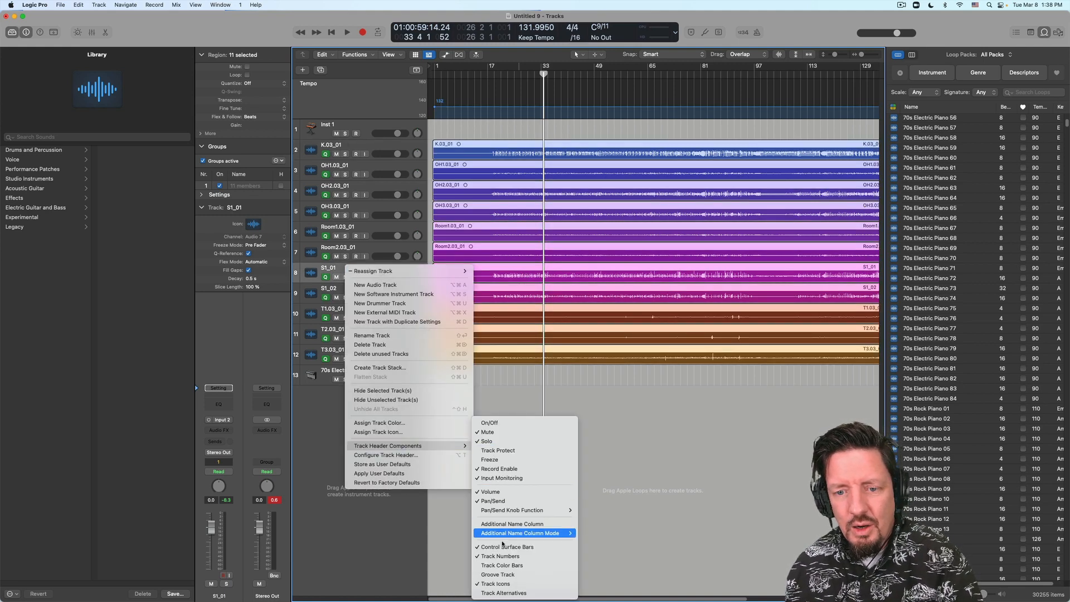
pyautogui.click(503, 574)
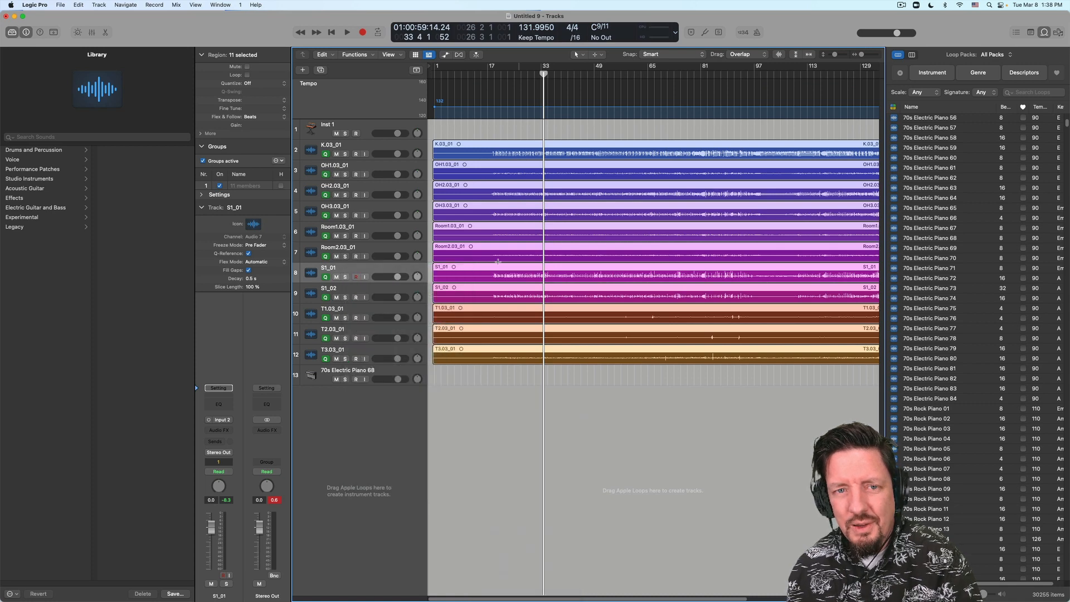
# - Make the grouped drum tracks the groove track from S1_01, then clear that assignment
pyautogui.click(296, 273)
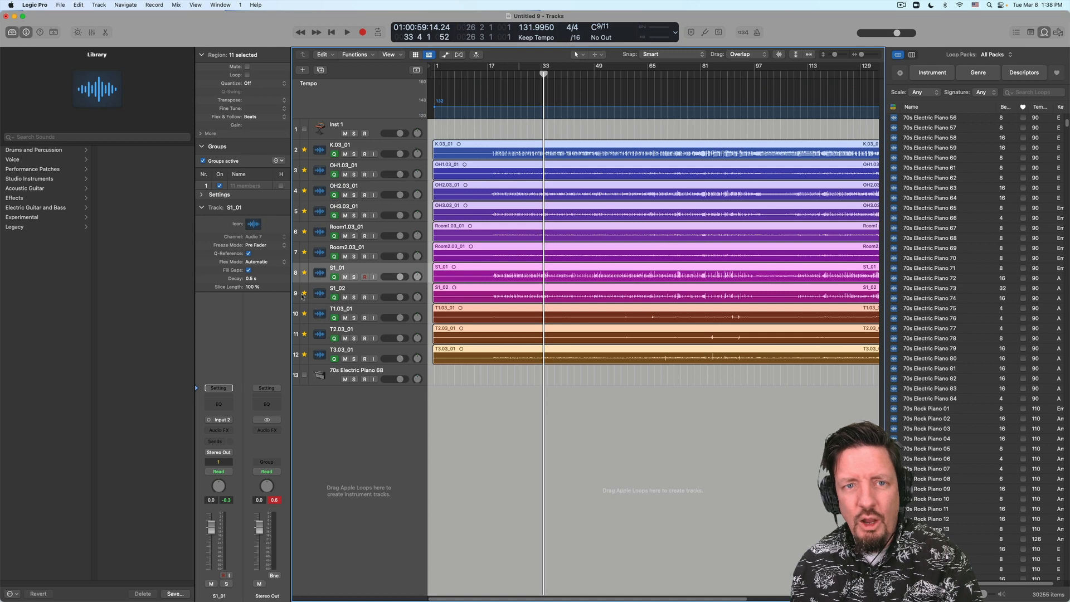
pyautogui.click(305, 274)
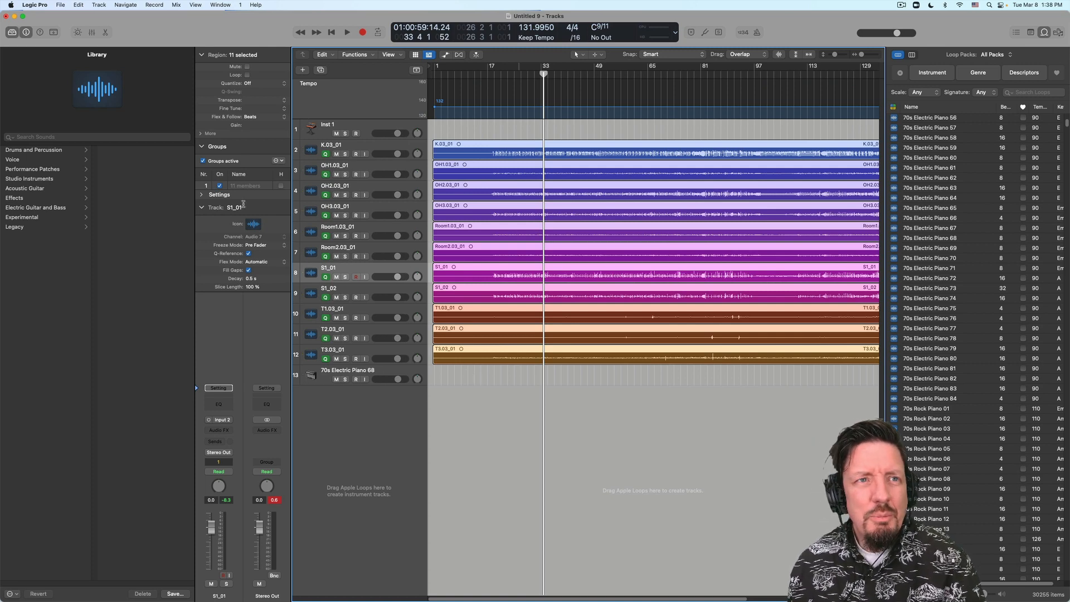
# - Create a Drummer track below S1_01 and extend its region across the drums from about bar 18 to their end
pyautogui.click(98, 4)
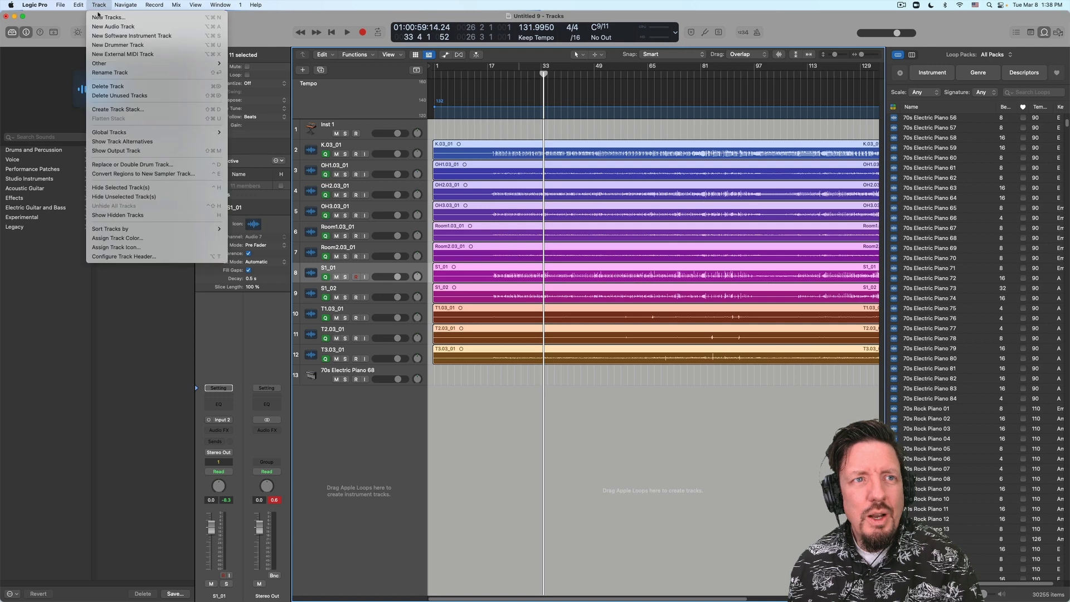
pyautogui.click(114, 46)
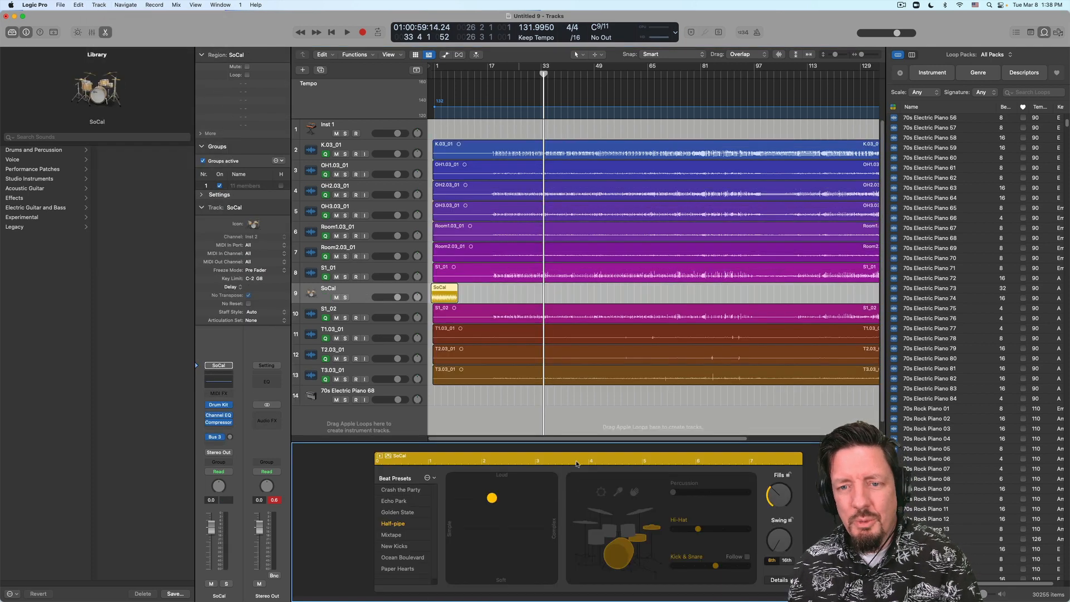
pyautogui.click(455, 291)
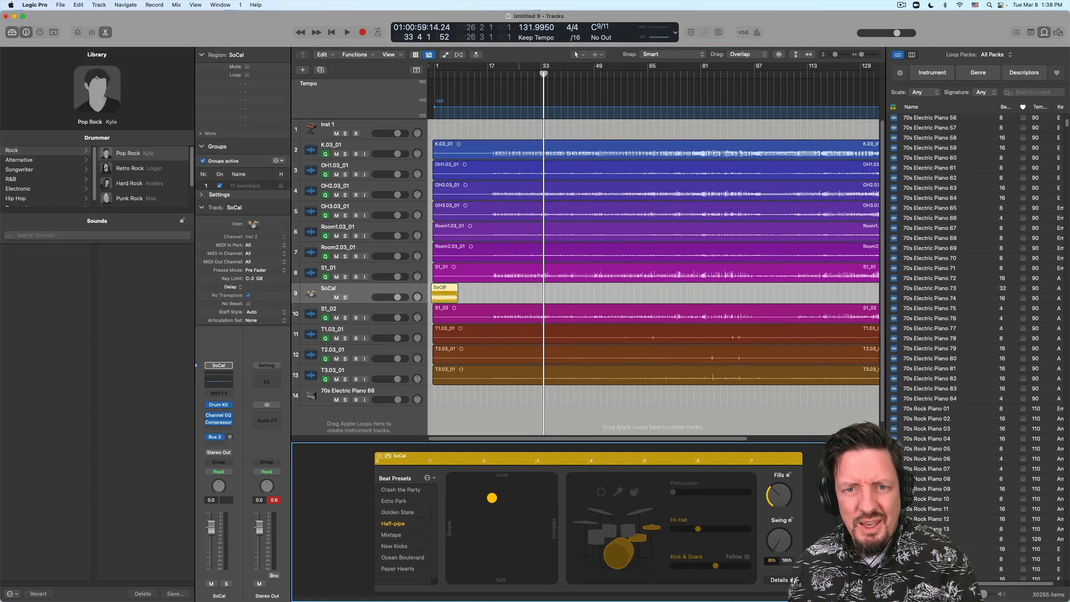
pyautogui.moveTo(444, 289); pyautogui.dragTo(944, 285)
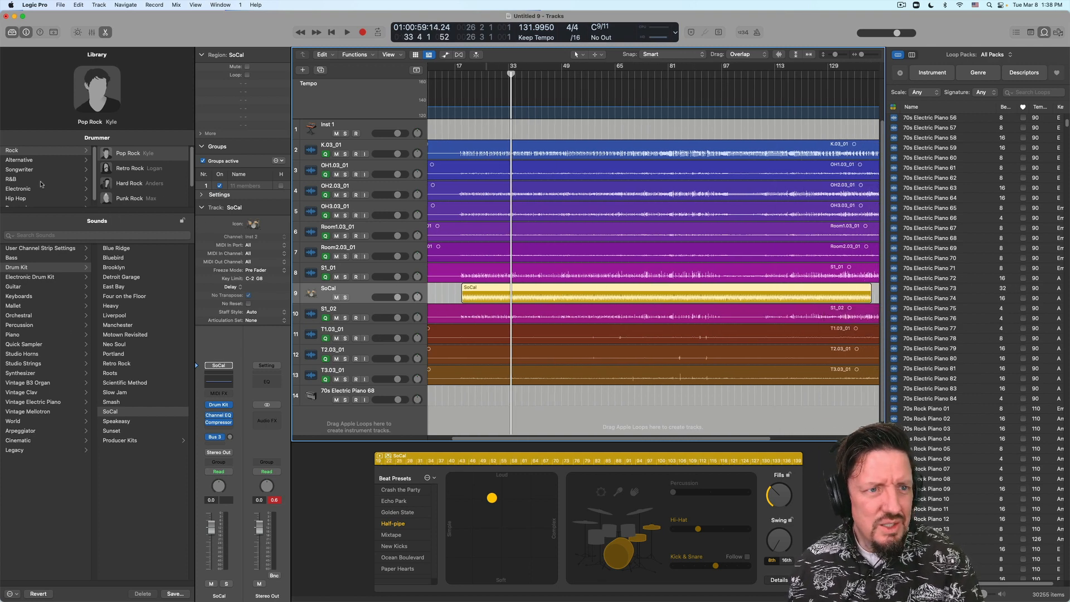
# - Switch the Drummer track to the 60's Songwriter drummer and make it the groove track that the drum stems match
pyautogui.scroll(-1, 40, 173)
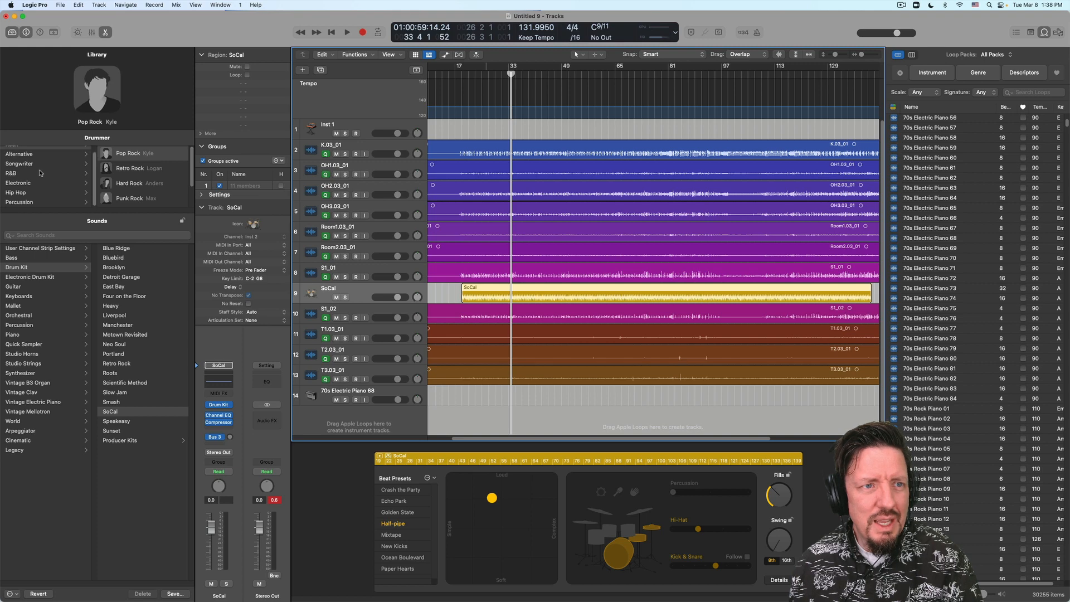
pyautogui.click(40, 164)
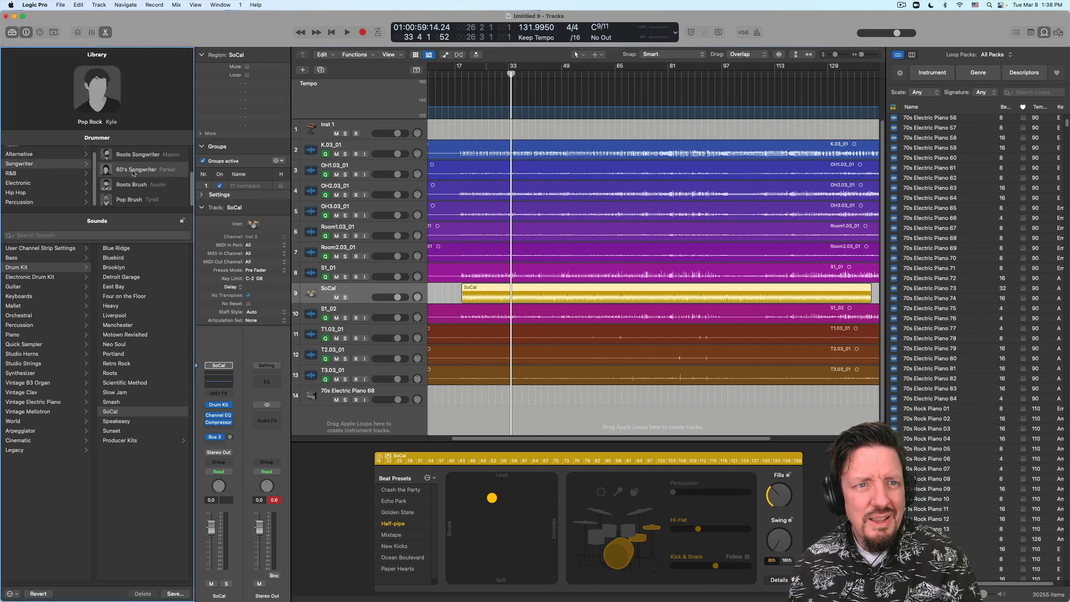
pyautogui.click(298, 296)
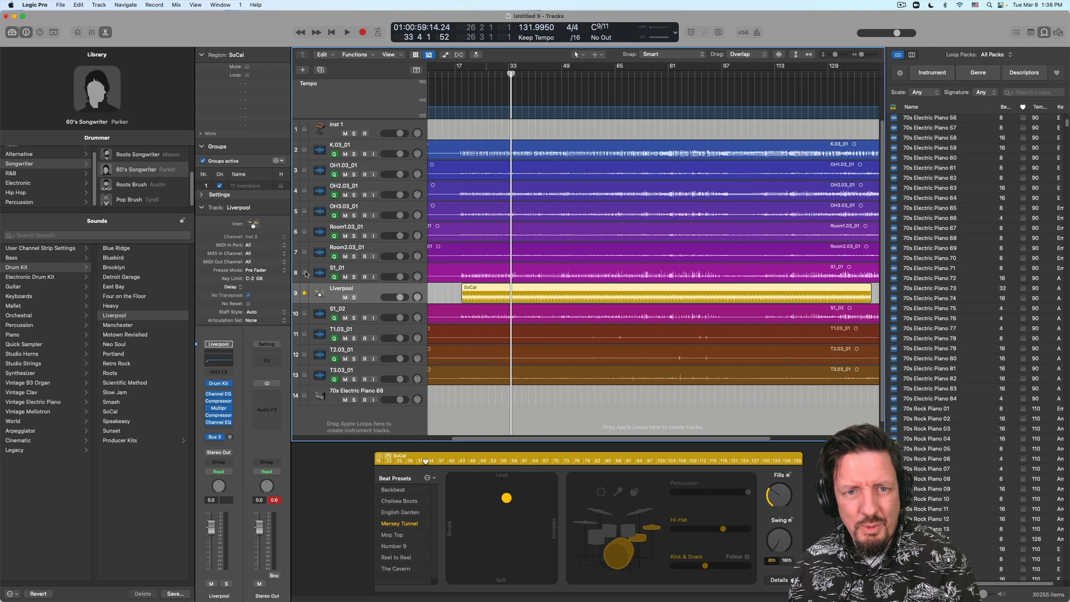
pyautogui.click(304, 273)
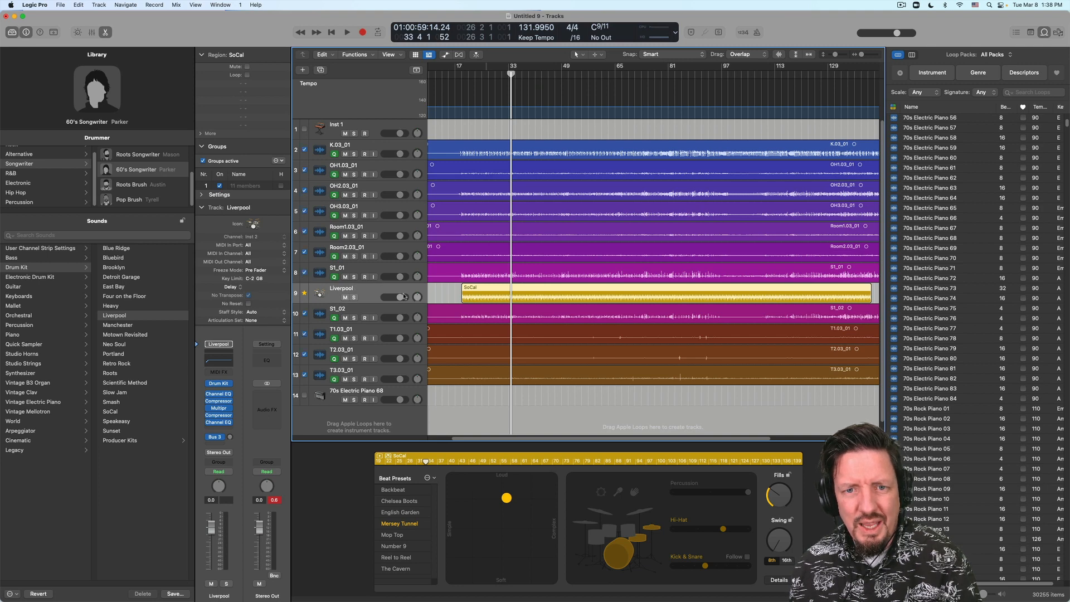
# - Turn the Drummer track's volume all the way down and play the drum stems following its groove
pyautogui.moveTo(404, 296); pyautogui.dragTo(271, 299)
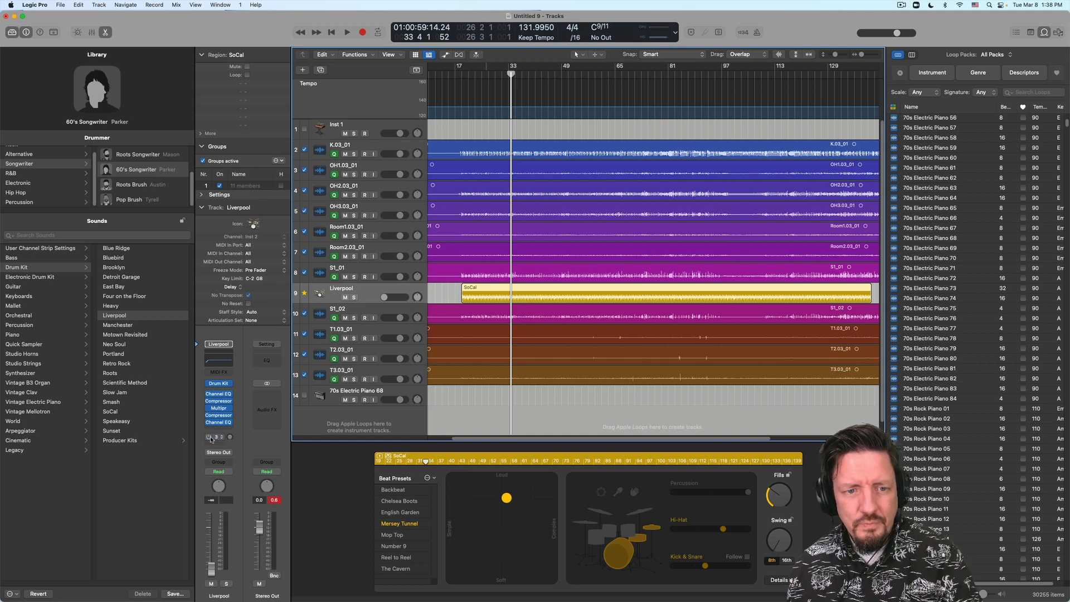
pyautogui.press('space')
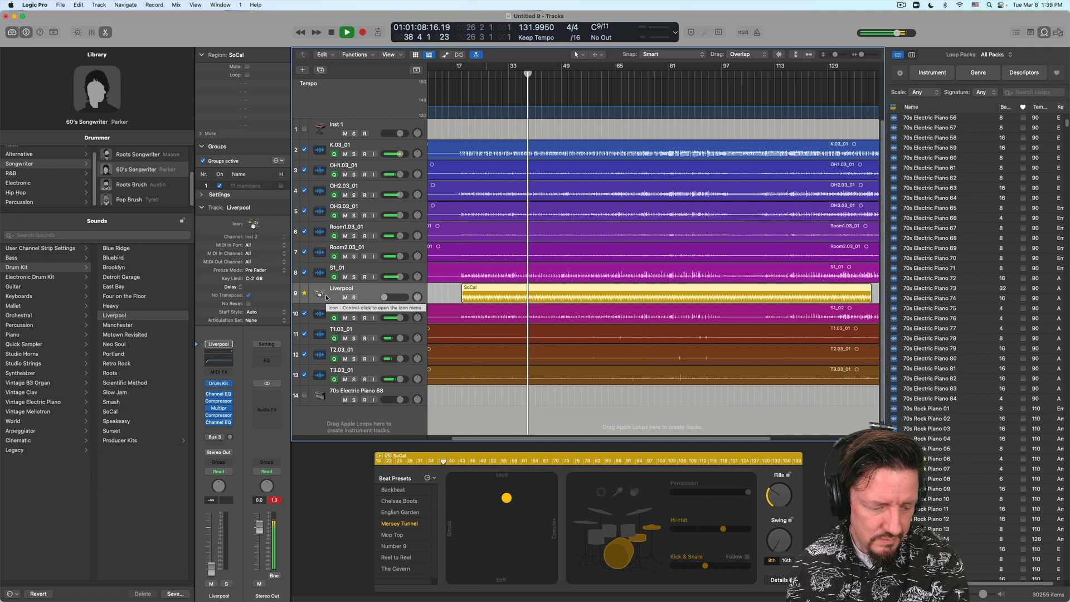
pyautogui.press('space')
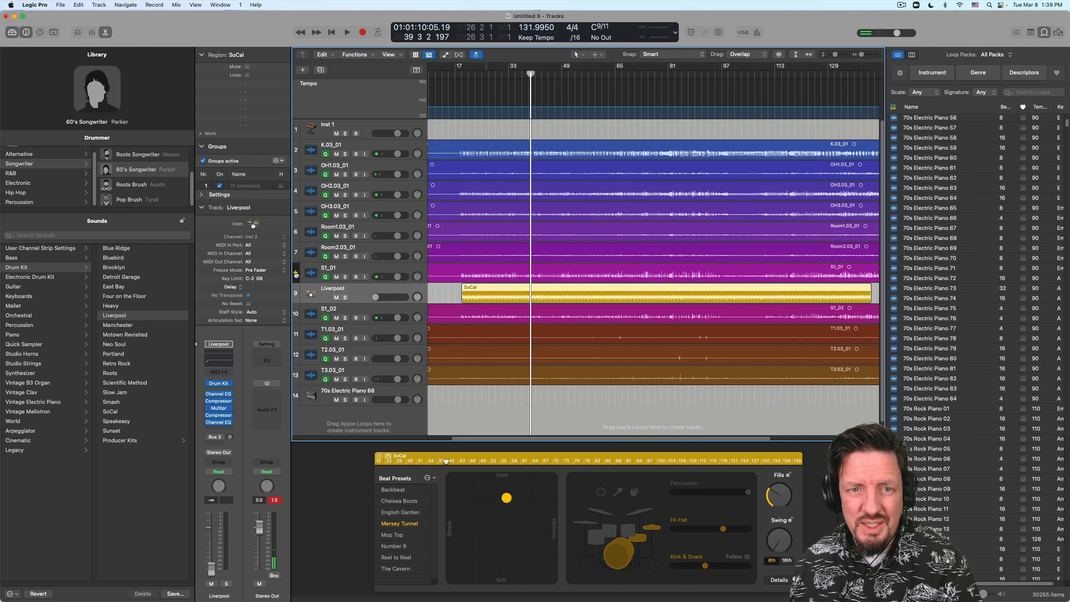
# - Make the grouped drum tracks the groove track and delete the Drummer region together with its track
pyautogui.click(296, 273)
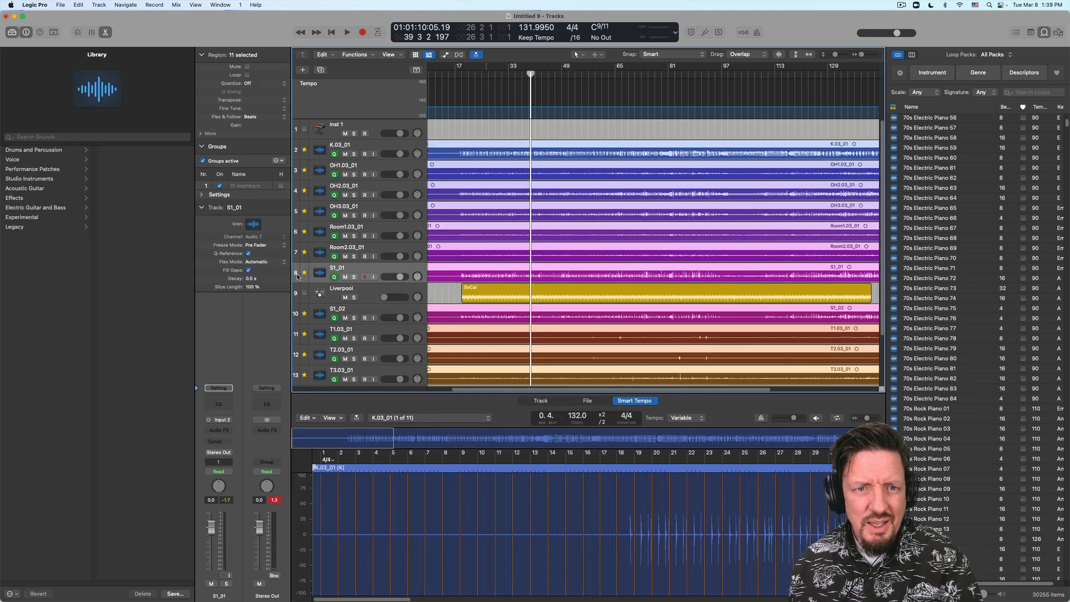
pyautogui.click(346, 294)
pyautogui.press('Delete')
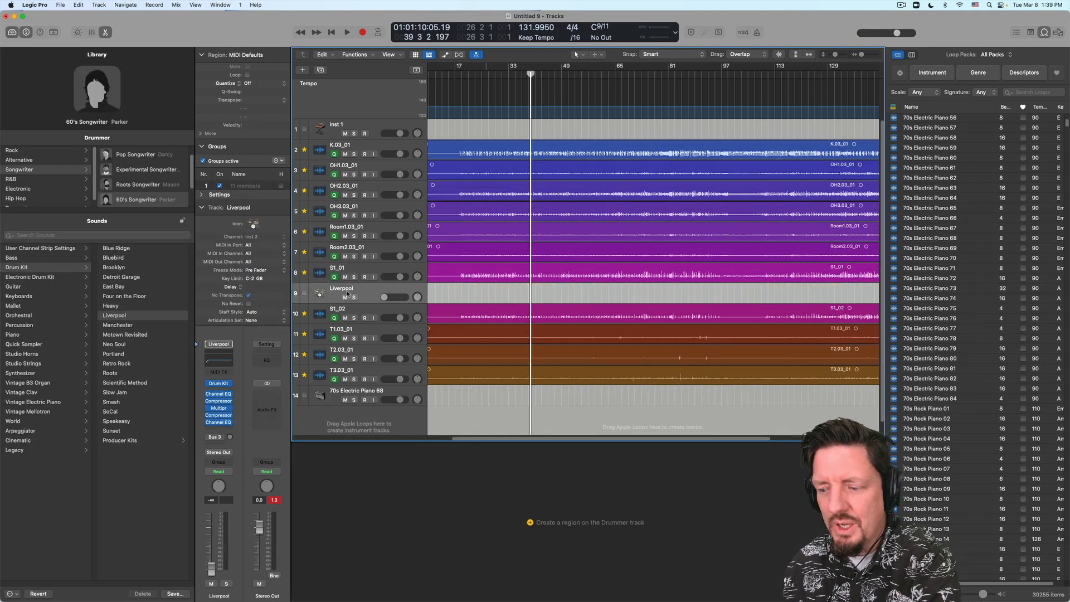
pyautogui.press('super+BackSpace')
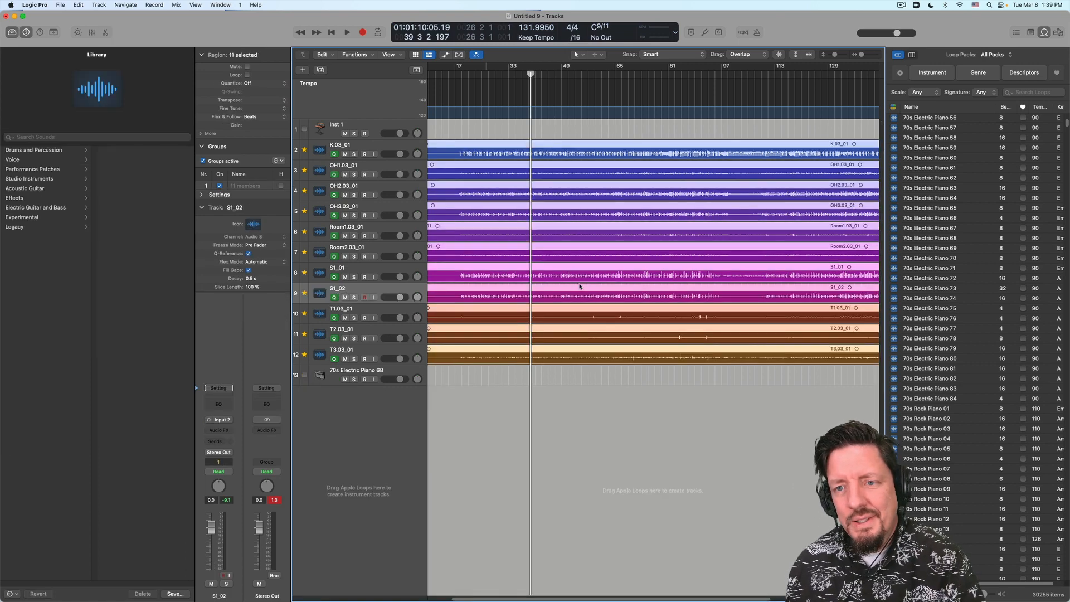
# - Undo the Drummer, electric piano and constant tempo edits to restore the variable tempo map that follows the drums
pyautogui.hscroll(5, 579, 286)
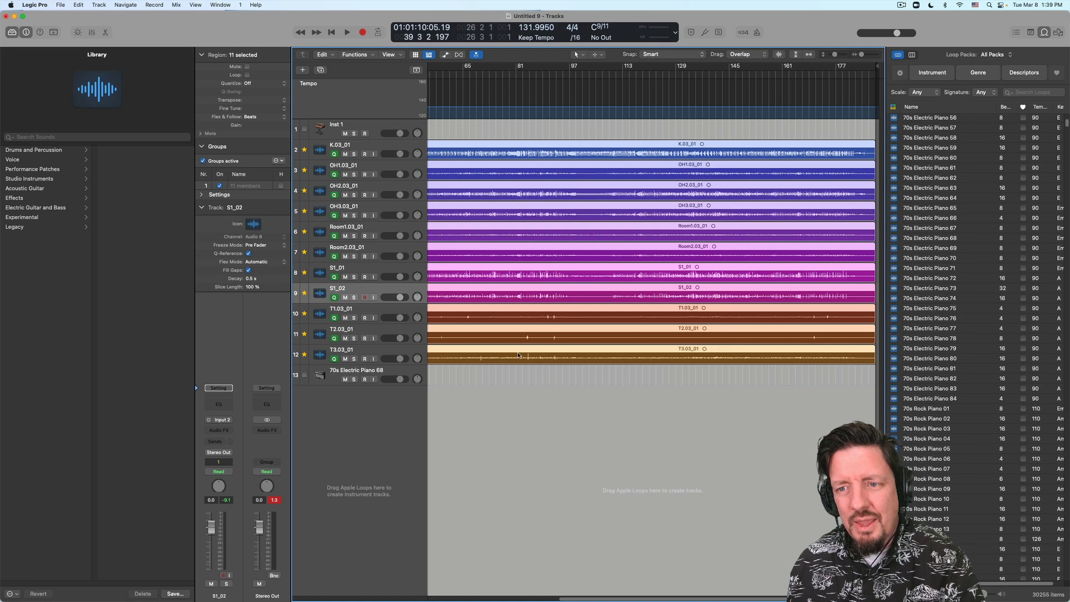
pyautogui.hscroll(-10, 509, 354)
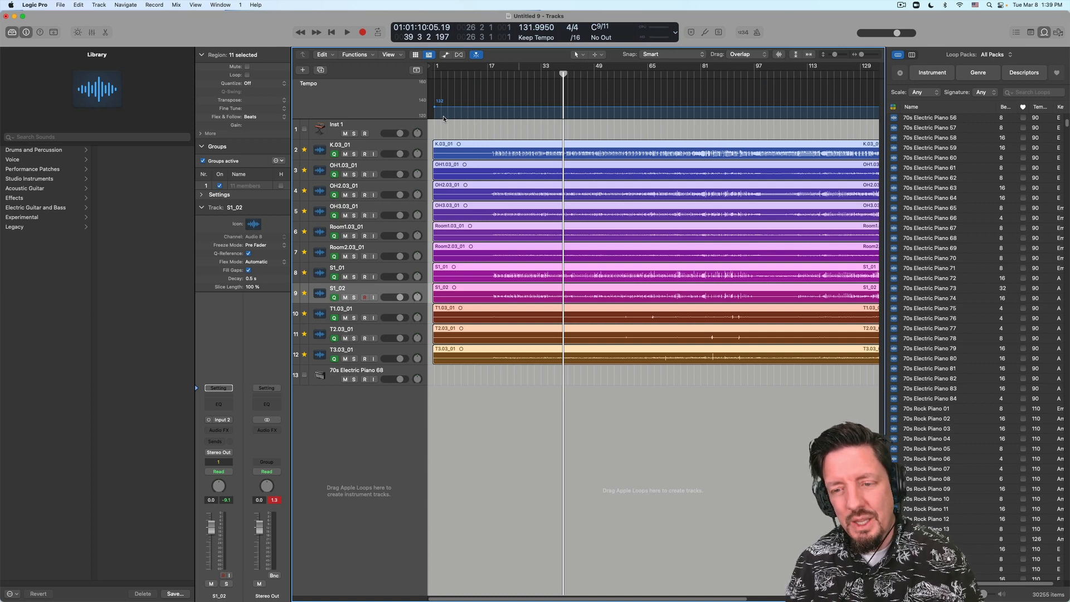
pyautogui.press('alt+super+u')
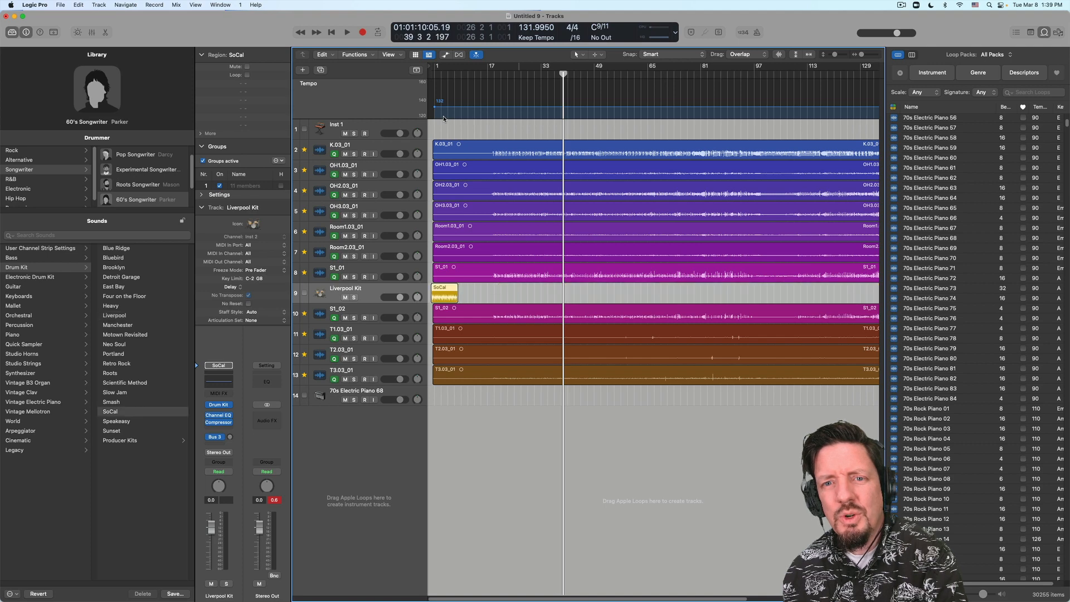
pyautogui.press('super+z')
pyautogui.press('super+z')
pyautogui.press('super+z')
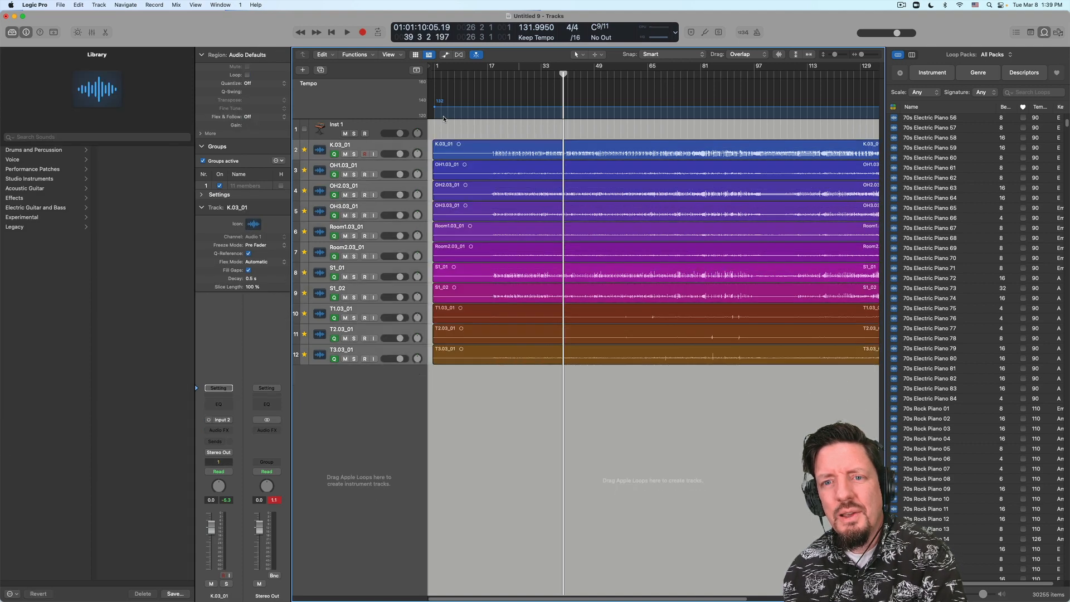
pyautogui.press('super+z')
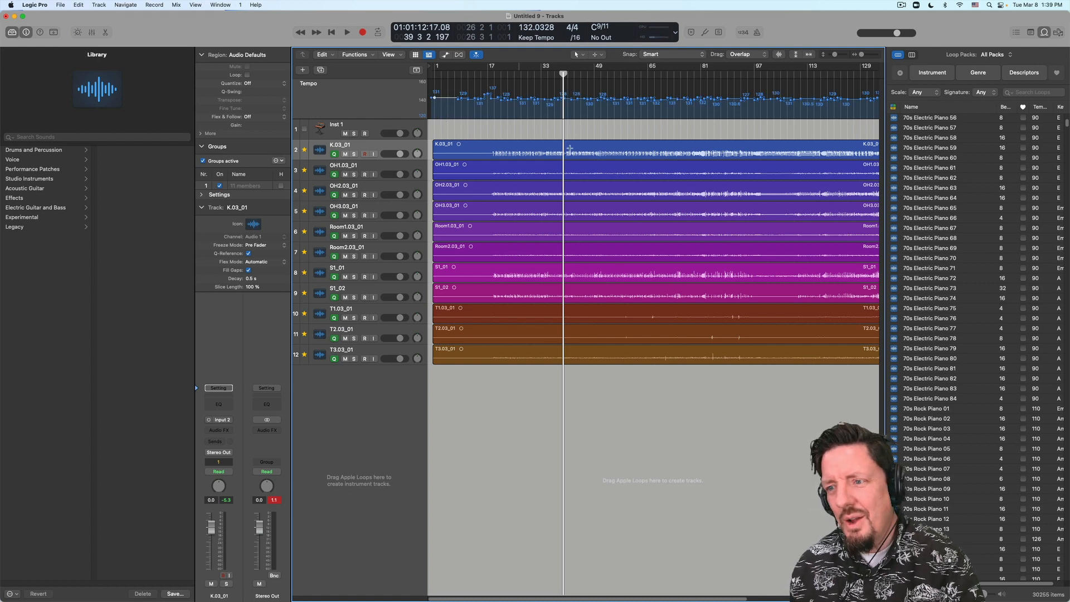
# - Add the Apple Loop 70s Rock Piano 01, looped, on a new track near bar 19 and match it to the groove track during playback
pyautogui.moveTo(940, 415); pyautogui.dragTo(498, 373)
pyautogui.press('l')
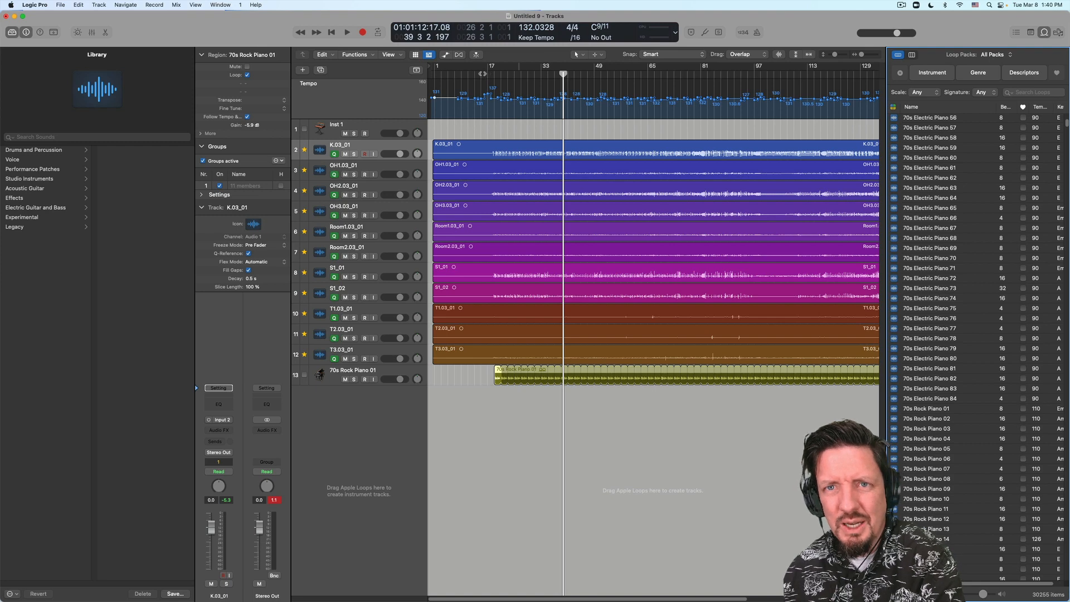
pyautogui.click(484, 67)
pyautogui.press('space')
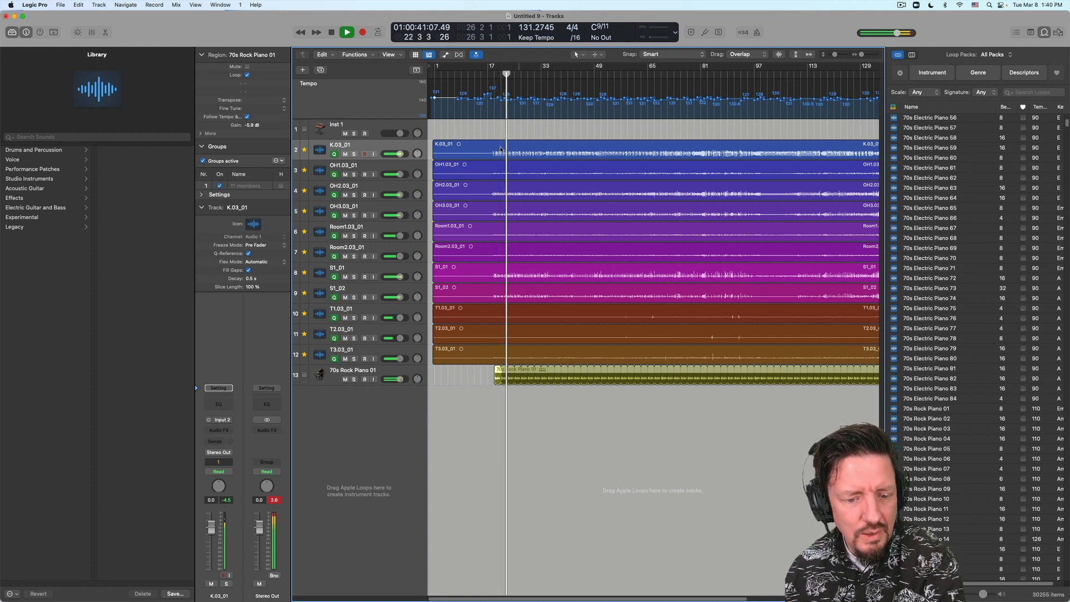
pyautogui.click(304, 375)
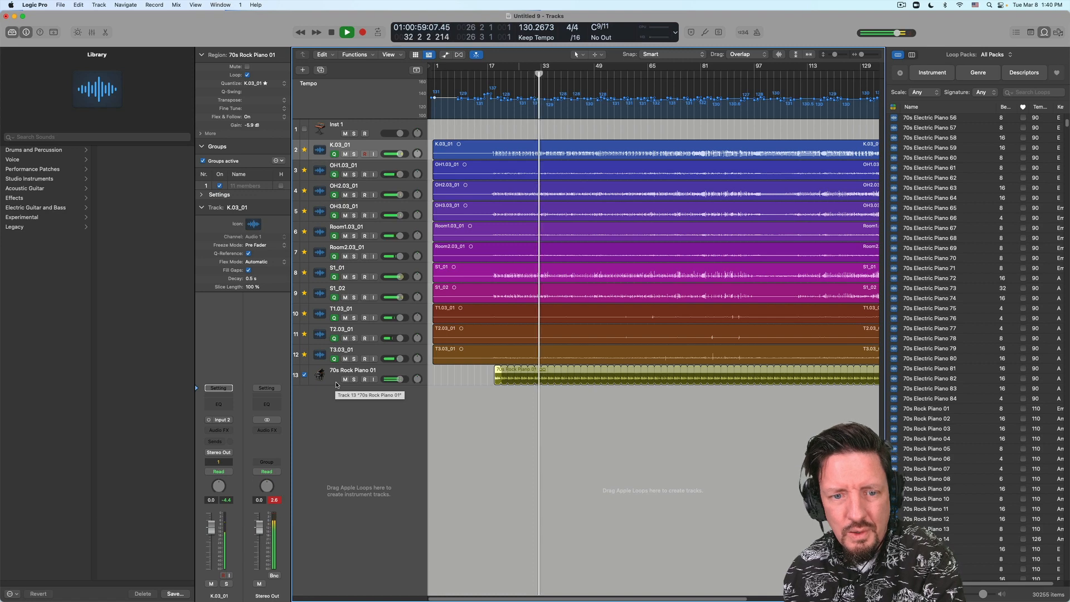
pyautogui.press('space')
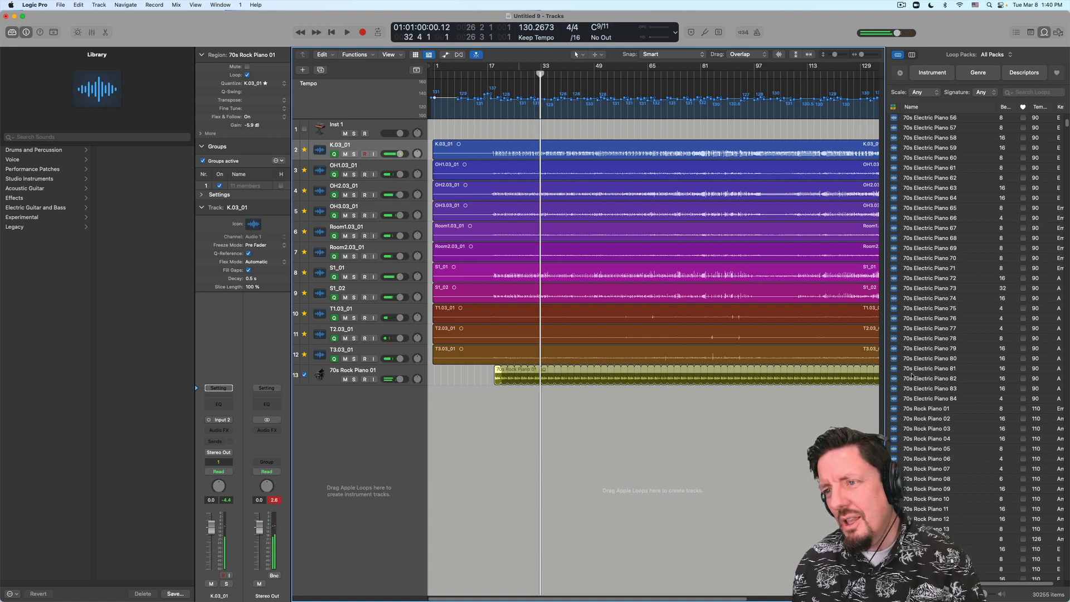
# - Mute the 70s Rock Piano 01 track and filter the Apple Loops by the Organ instrument
pyautogui.scroll(-15, 908, 362)
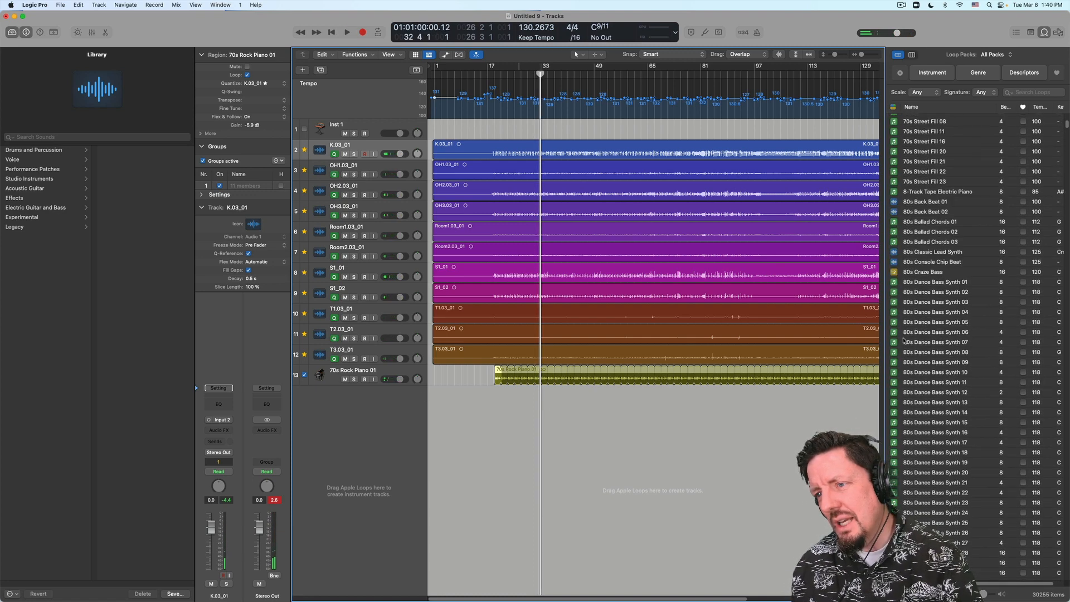
pyautogui.click(345, 379)
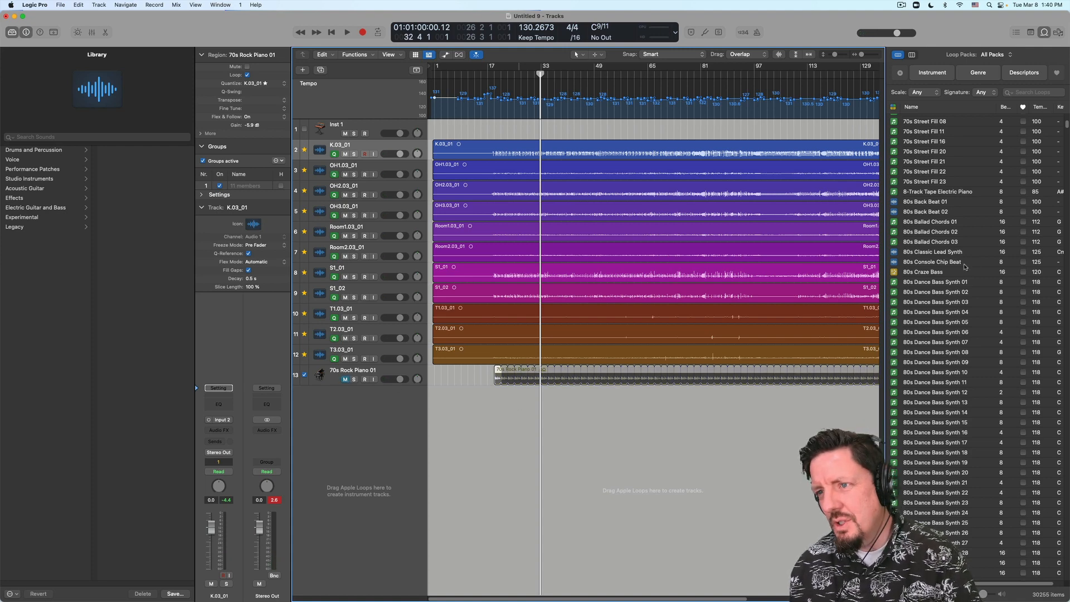
pyautogui.click(925, 158)
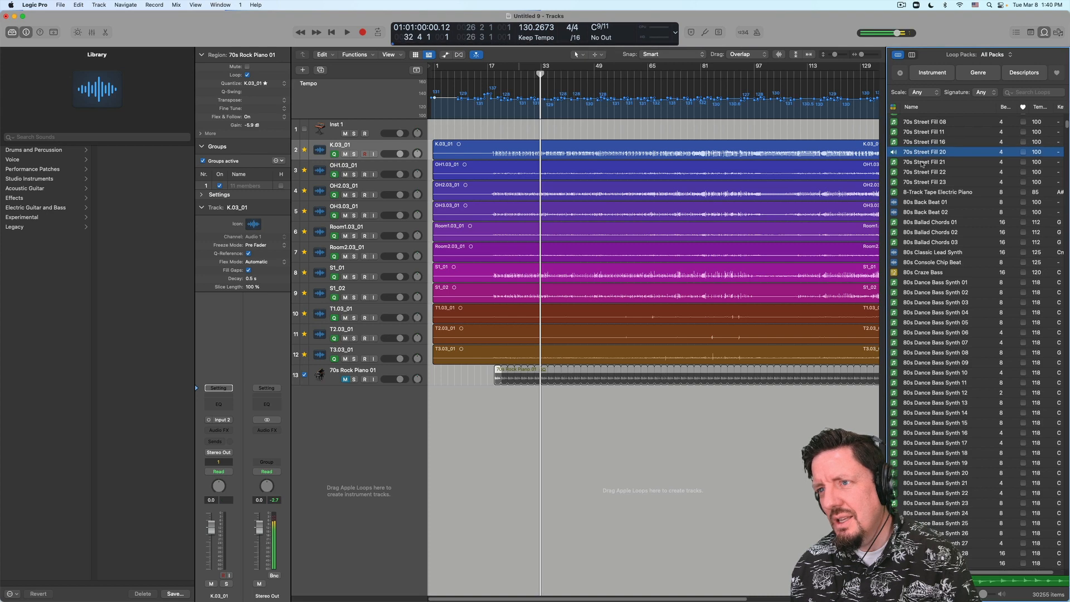
pyautogui.scroll(-10, 922, 167)
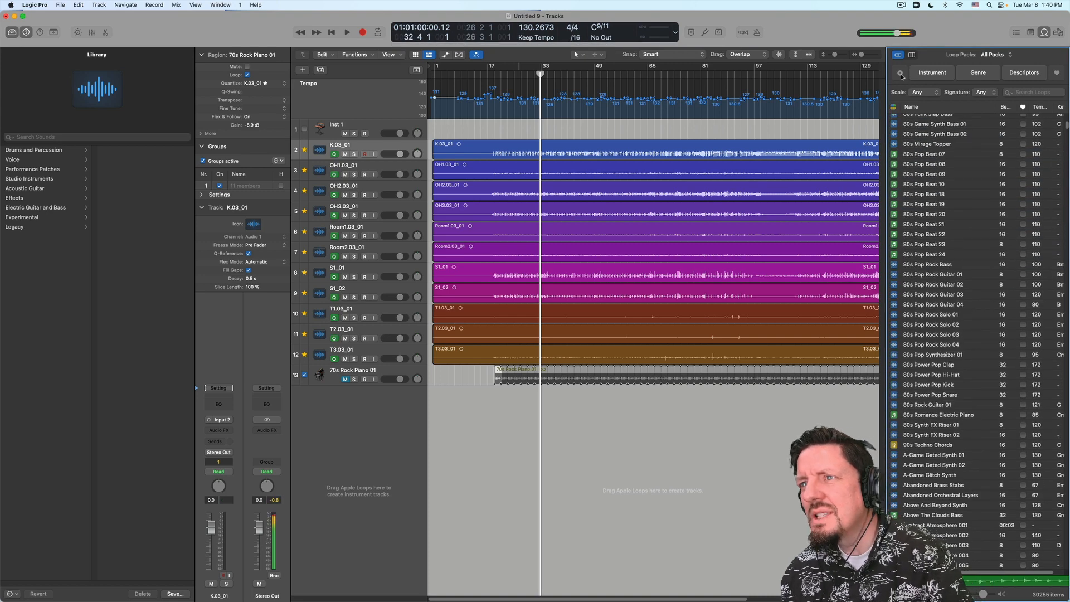
pyautogui.click(939, 73)
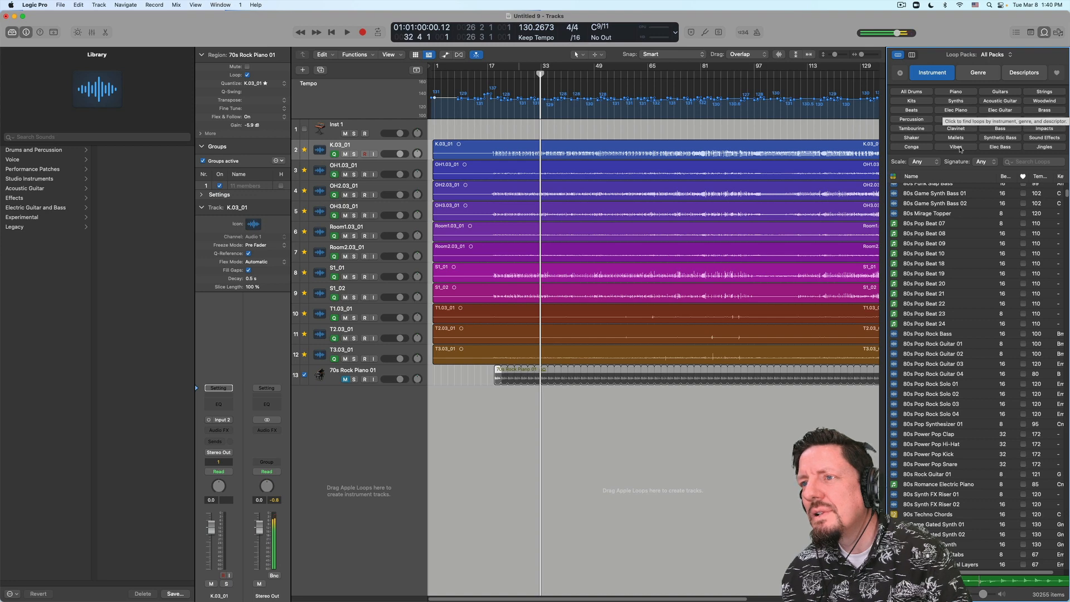
pyautogui.click(956, 119)
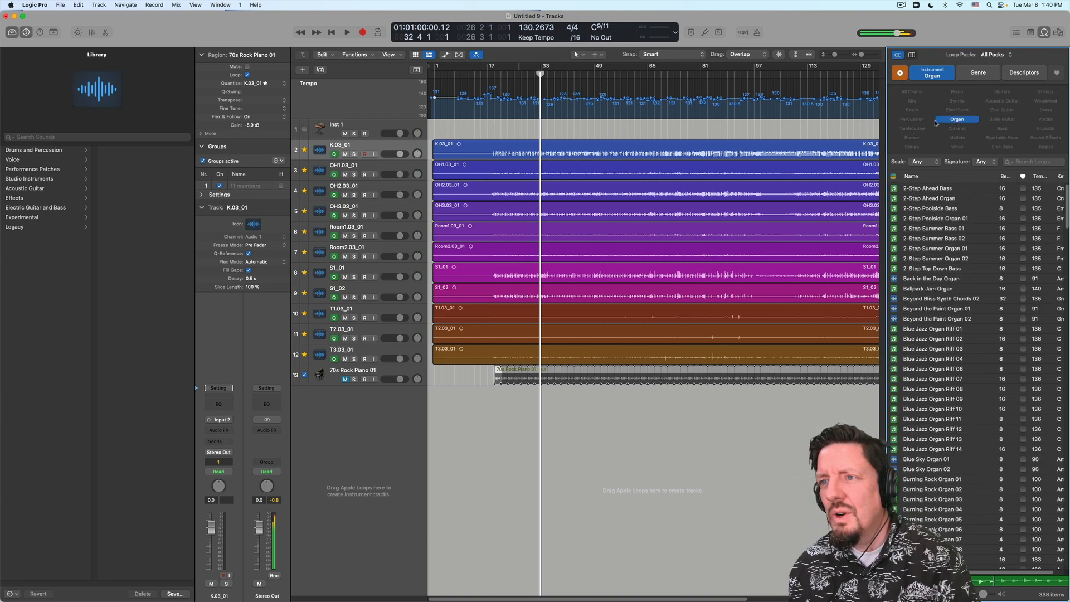
# - Add the looped Burning Rock Organ 01 on a new track near bar 19 and match it to the groove track during playback
pyautogui.click(917, 369)
pyautogui.scroll(-1, 928, 432)
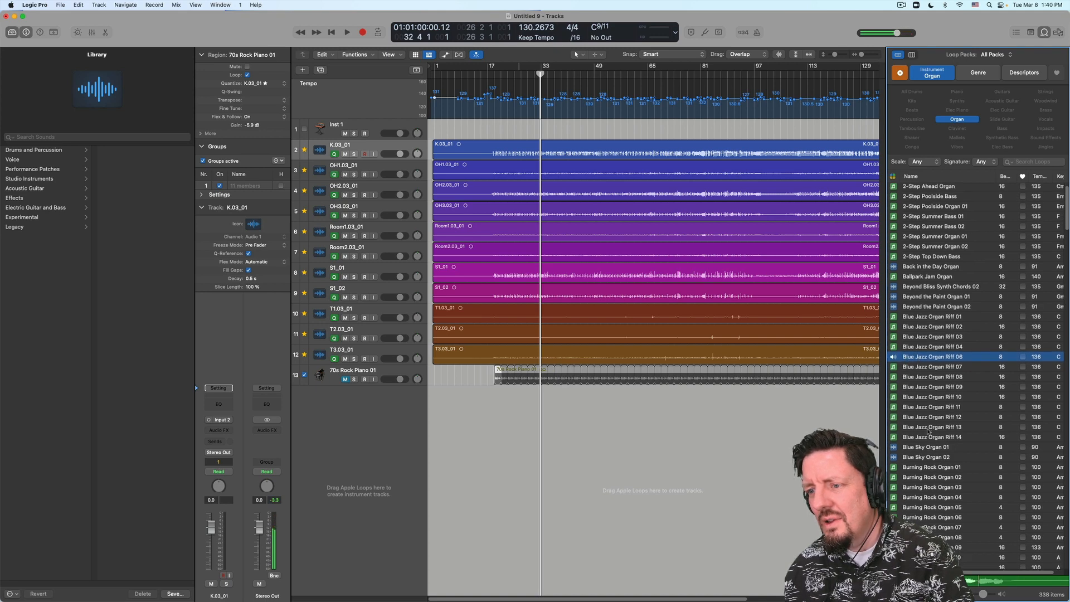
pyautogui.moveTo(934, 469)
pyautogui.mouseDown()
pyautogui.moveTo(946, 469)
pyautogui.moveTo(497, 397)
pyautogui.mouseUp()
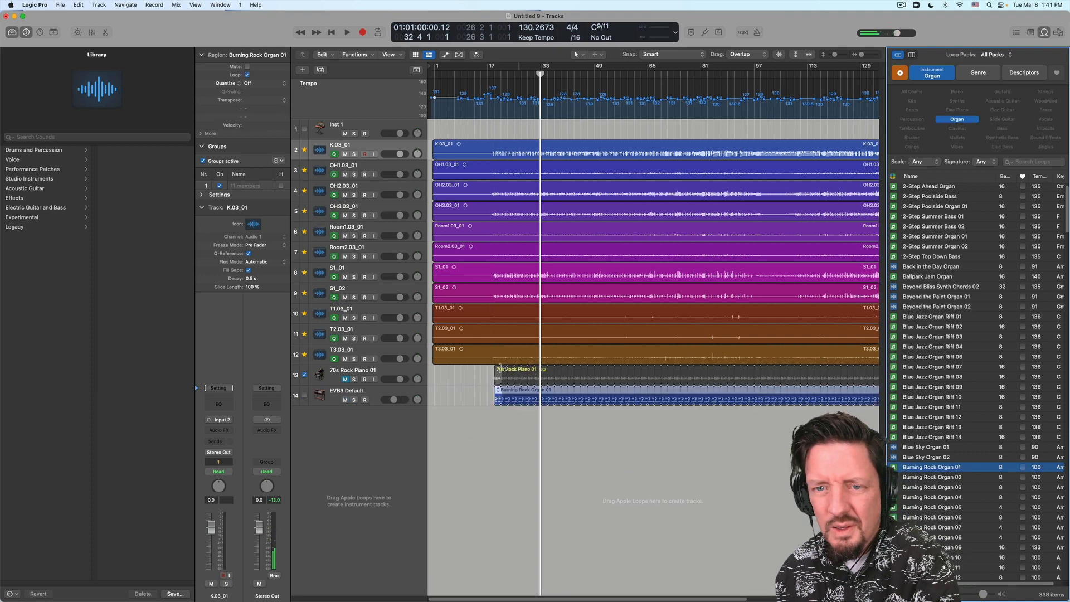
pyautogui.press('space')
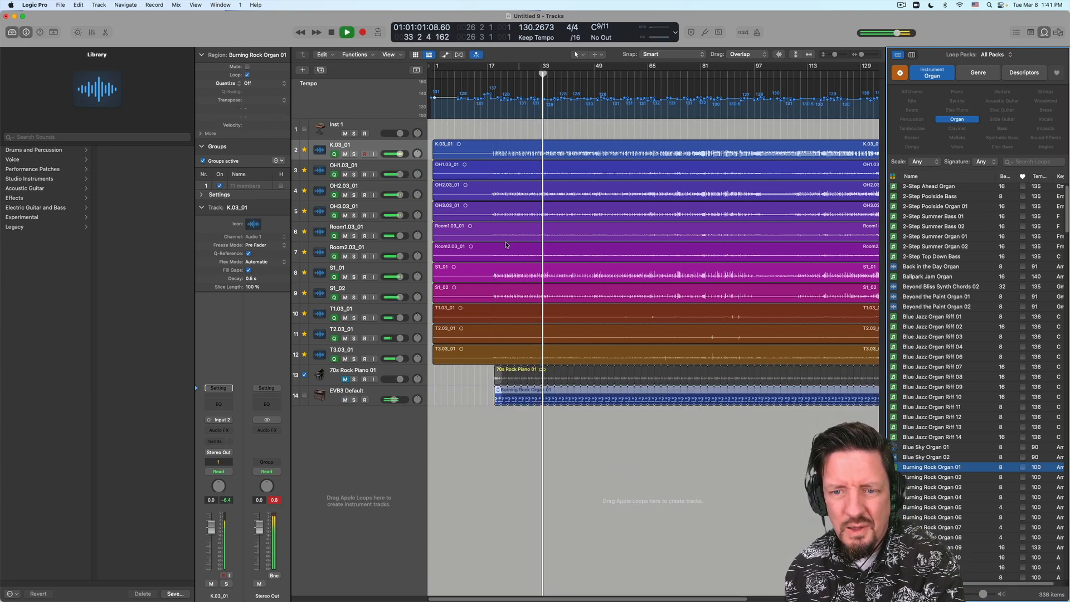
pyautogui.click(305, 396)
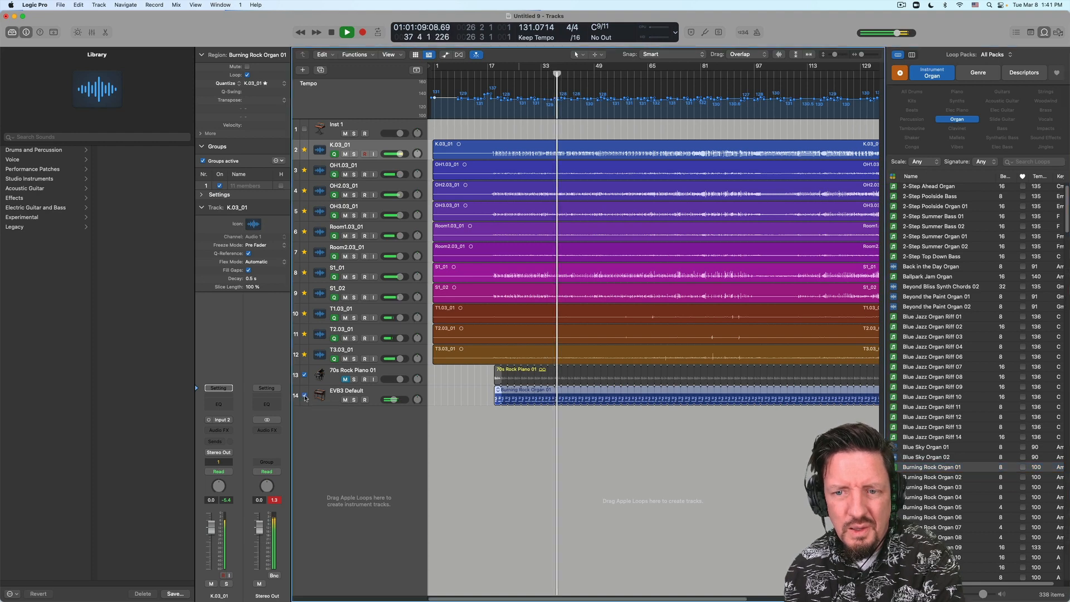
# - Stop playback and delete the Burning Rock Organ 01 region from the EVB3 Default track
pyautogui.press('space')
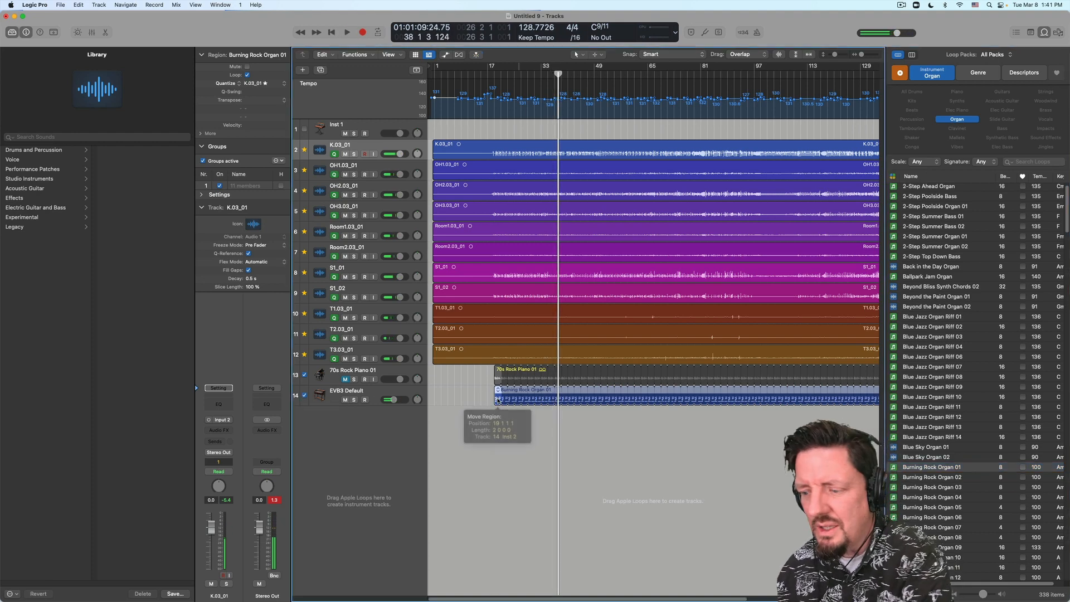
pyautogui.press('Delete')
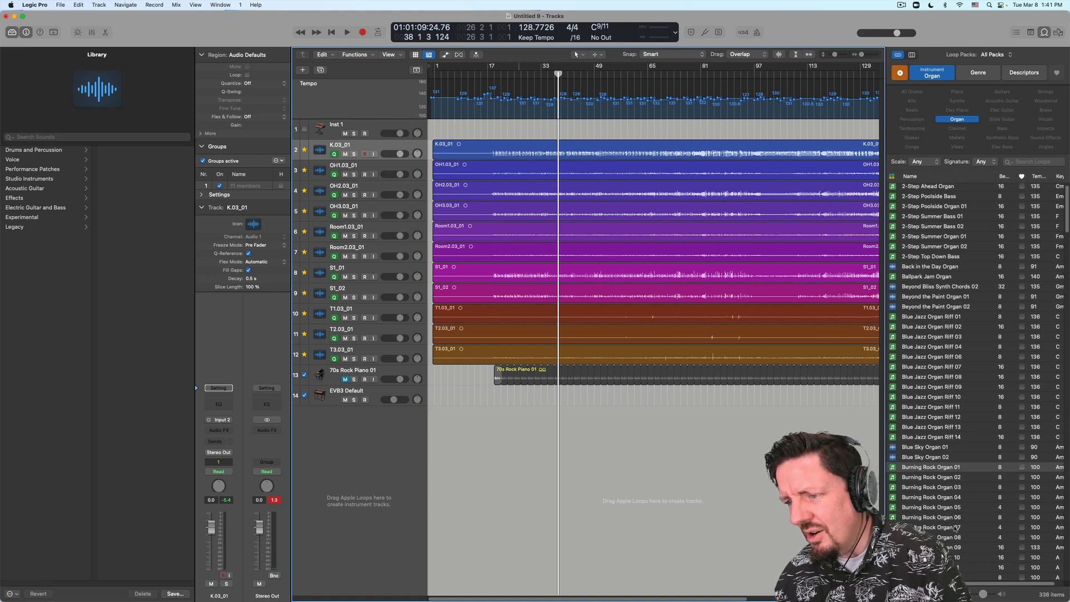
# - Audition other organ Apple Loops, including Burning Rock Organ 09 and 10, Church Organ Melody 03, House Fly Organ 01 and the House Filter Organ loops
pyautogui.scroll(-2, 953, 526)
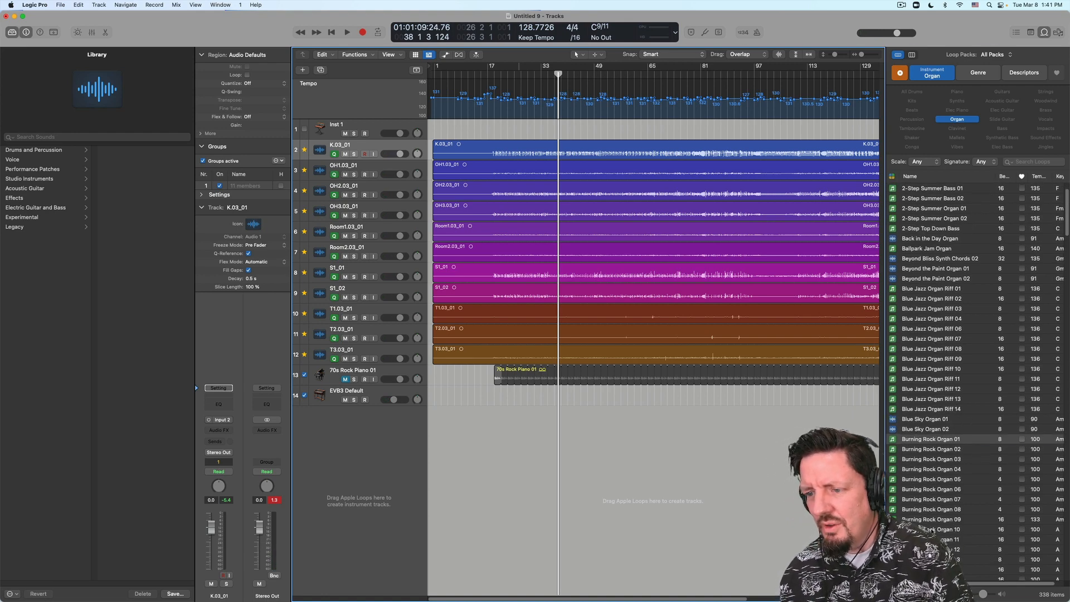
pyautogui.click(947, 529)
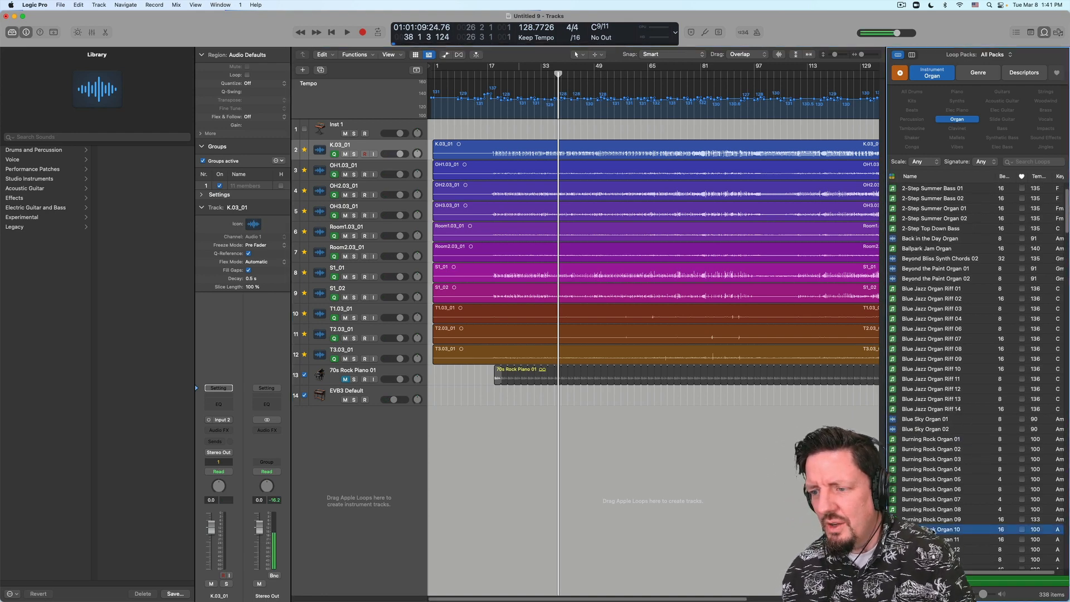
pyautogui.click(927, 518)
pyautogui.scroll(-10, 928, 521)
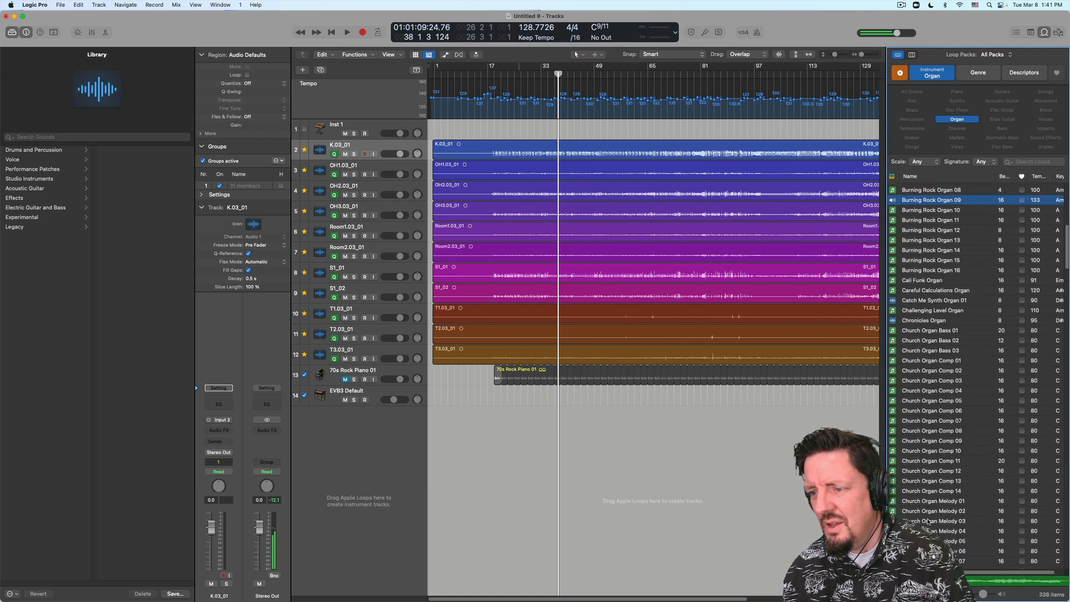
pyautogui.click(928, 521)
pyautogui.scroll(-10, 928, 521)
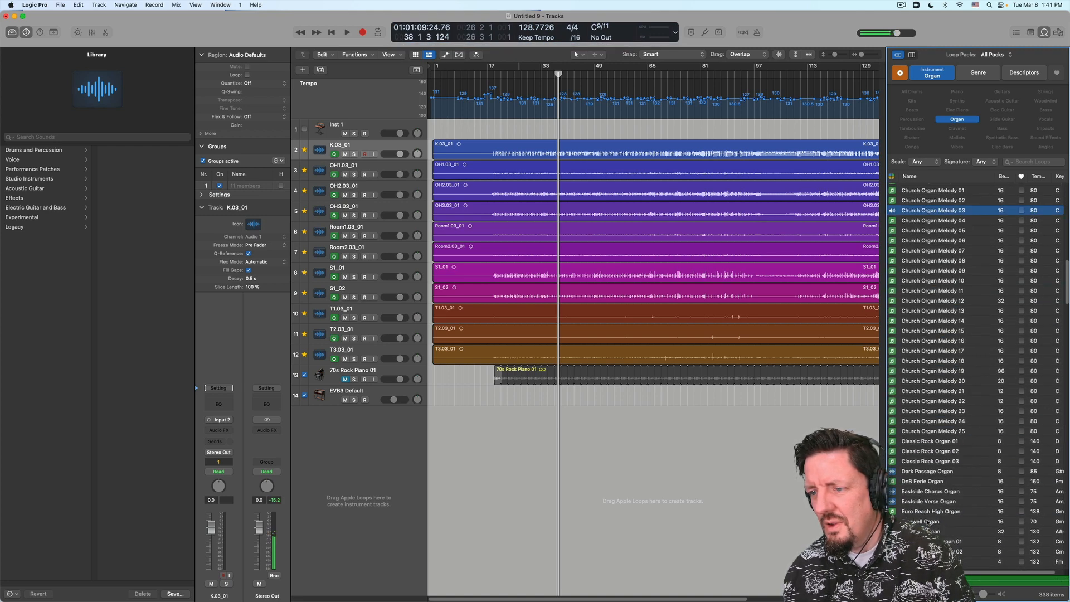
pyautogui.scroll(-13, 927, 520)
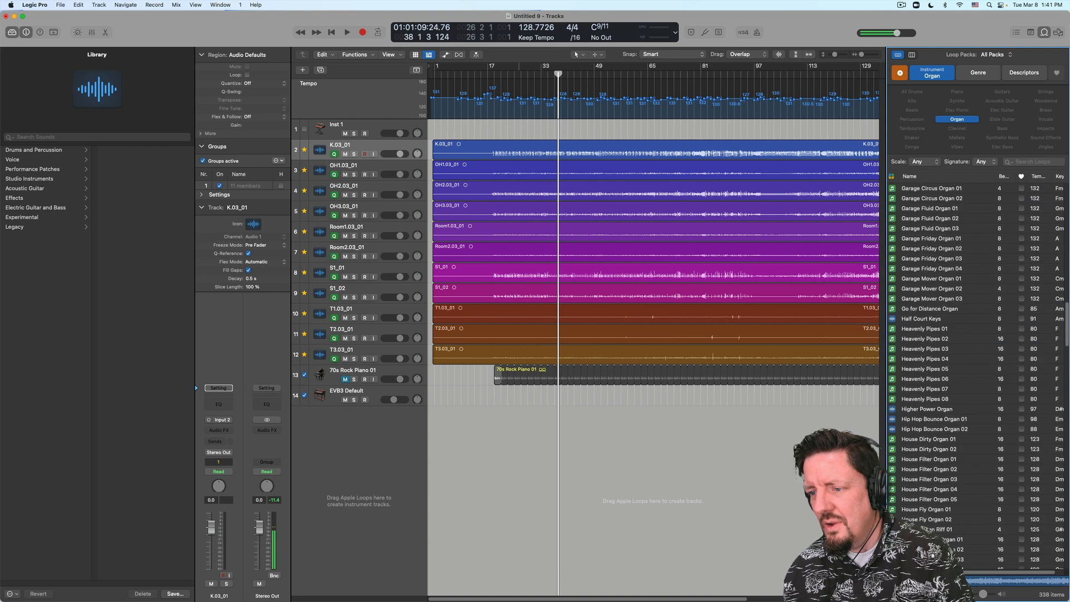
pyautogui.click(929, 509)
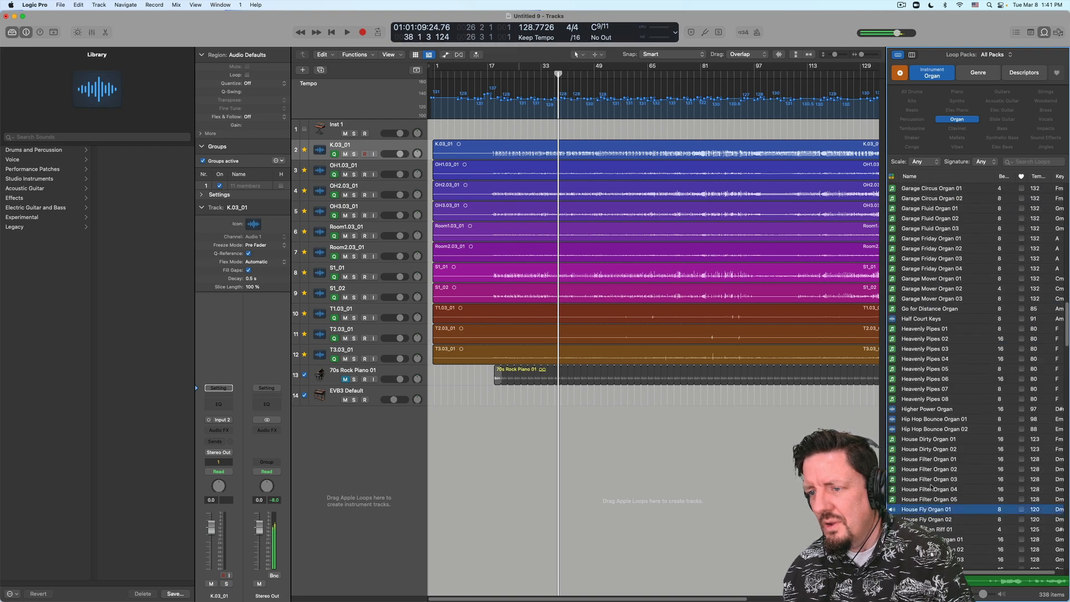
pyautogui.click(932, 499)
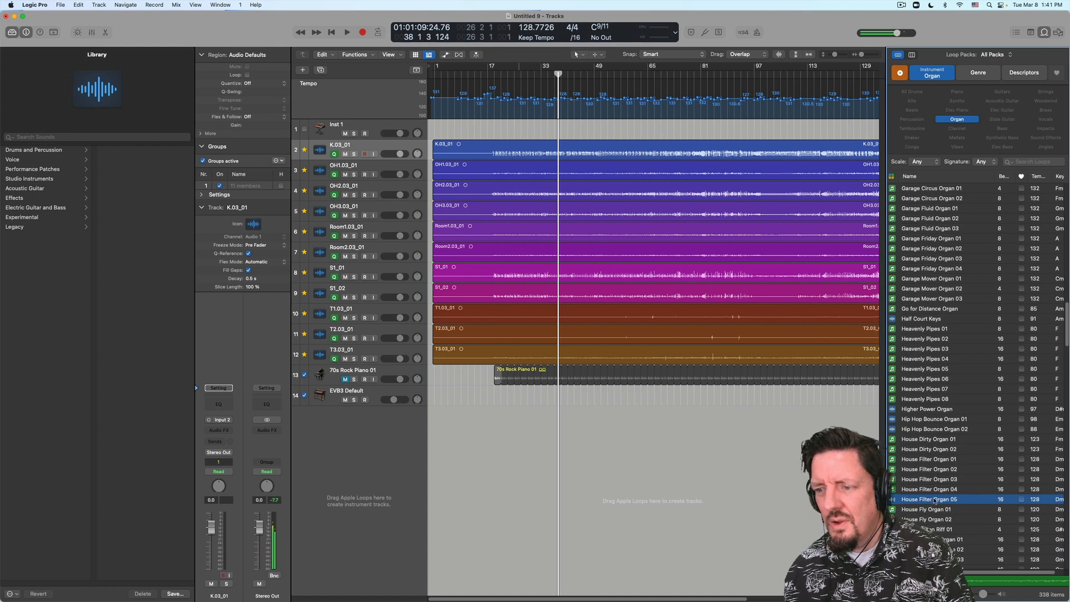
pyautogui.click(930, 480)
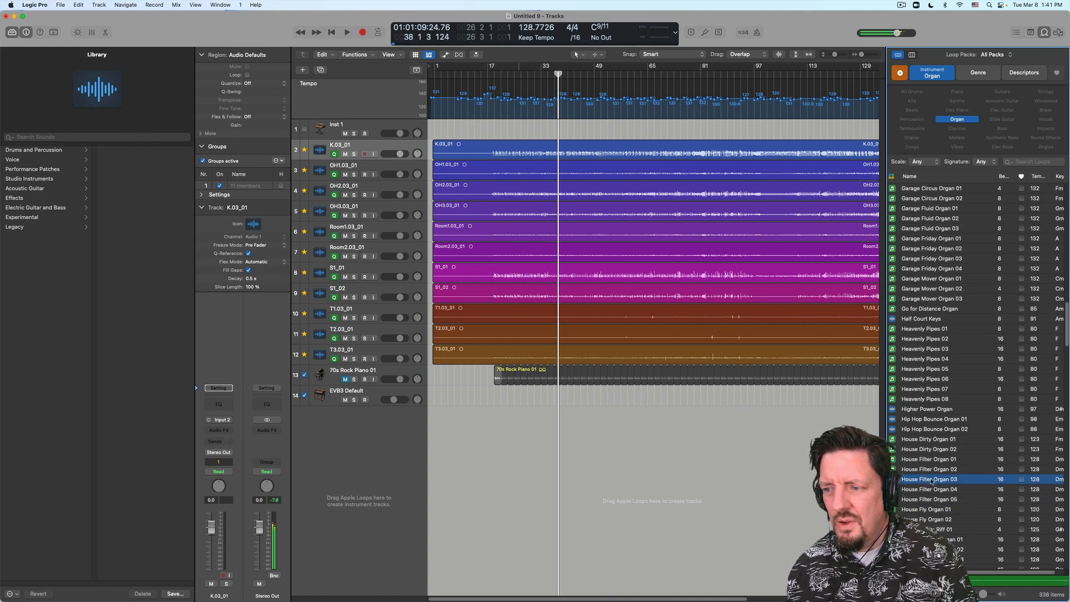
pyautogui.click(932, 471)
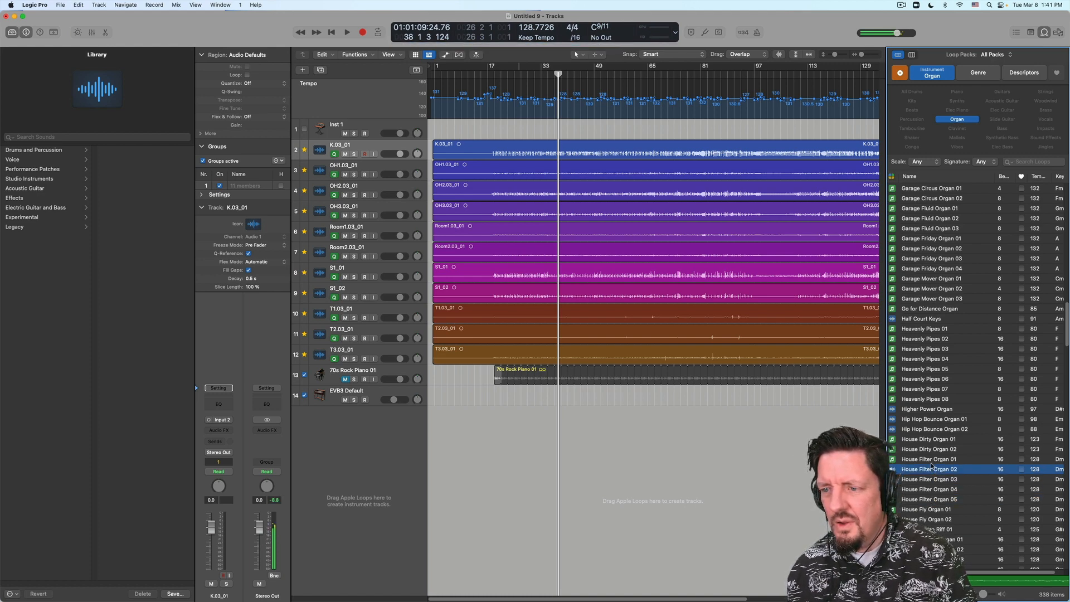
pyautogui.click(933, 461)
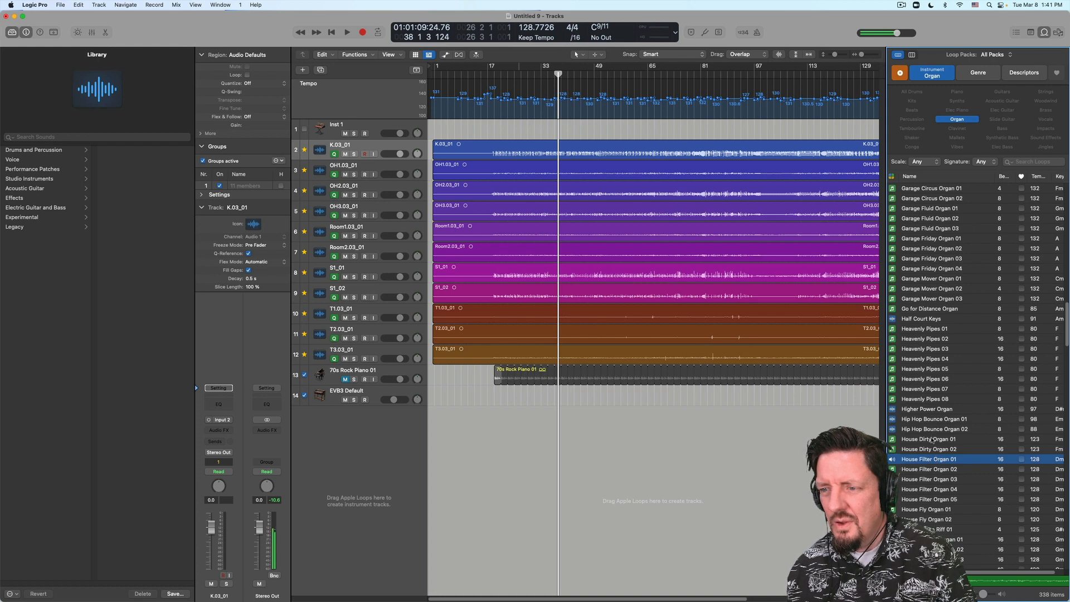
# - Add the looped House Dirty Organ 01 near bar 19 on the emptied organ track and play it back with the drums
pyautogui.click(932, 440)
pyautogui.moveTo(877, 429); pyautogui.dragTo(495, 405)
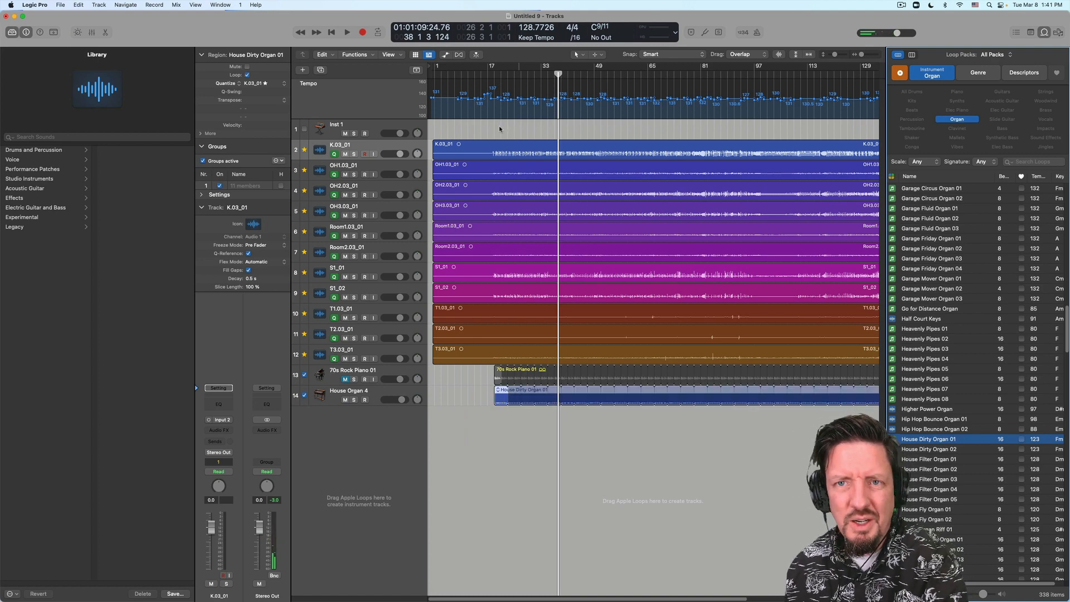
pyautogui.click(495, 71)
pyautogui.press('space')
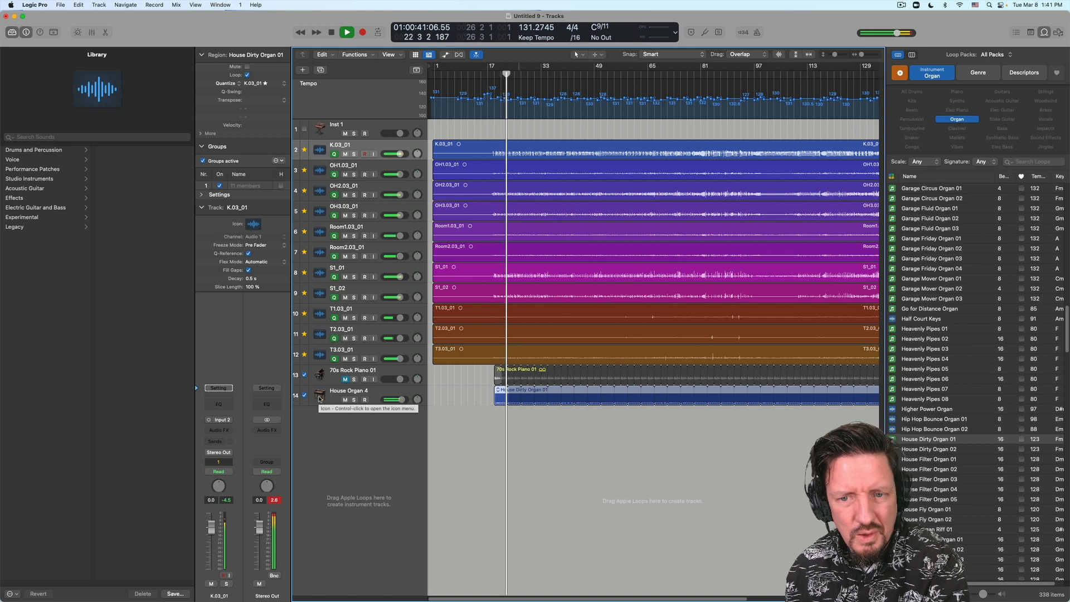
pyautogui.press('space')
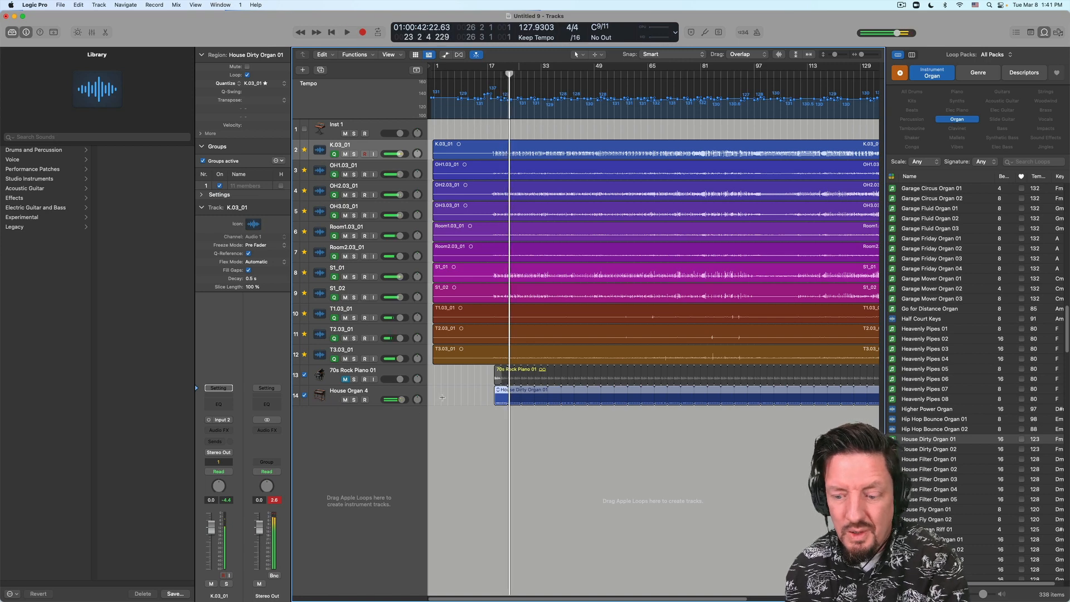
# - Turn off looping for the House Dirty Organ 01 region and undo back to the empty EVB3 Default track
pyautogui.press('l')
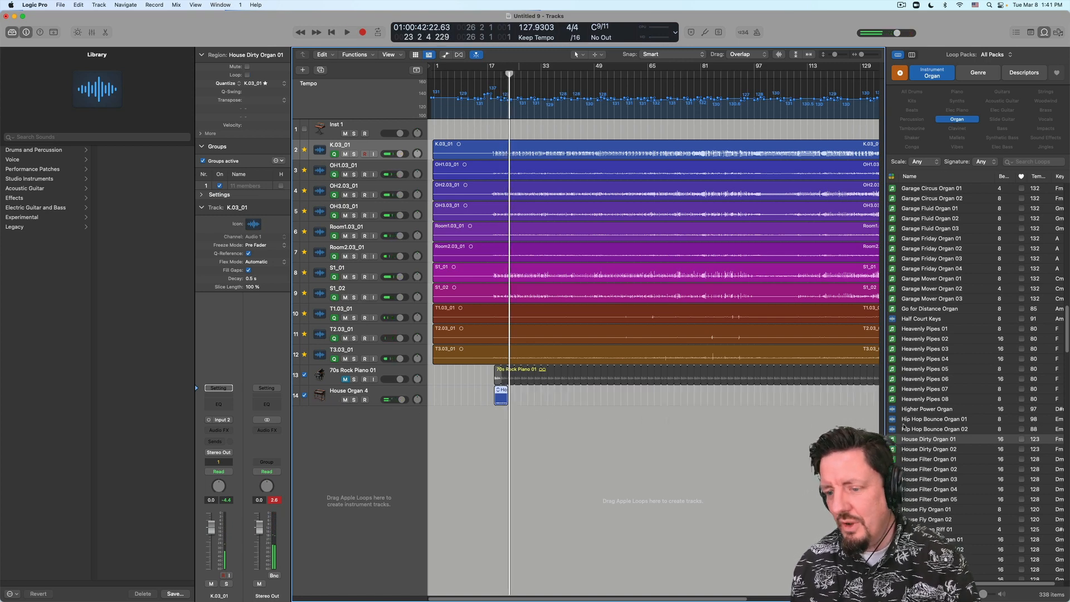
pyautogui.press('super+z')
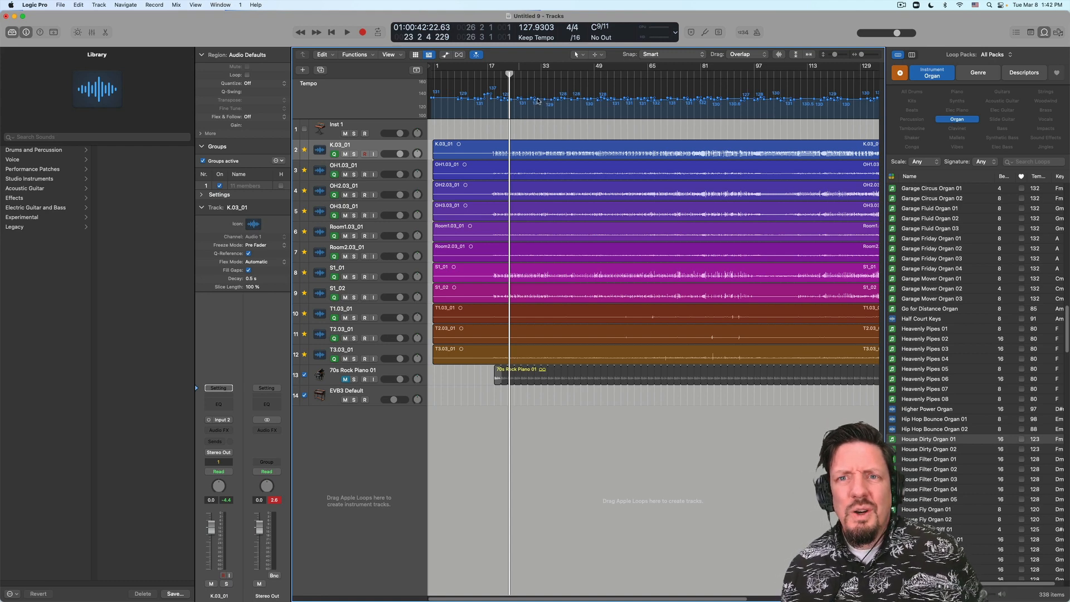
# - Raise the tempo curve after about bar 31 to about 138 BPM for a playback check, and reshape it to about 129 BPM near bar 34
pyautogui.moveTo(538, 101); pyautogui.dragTo(567, 94)
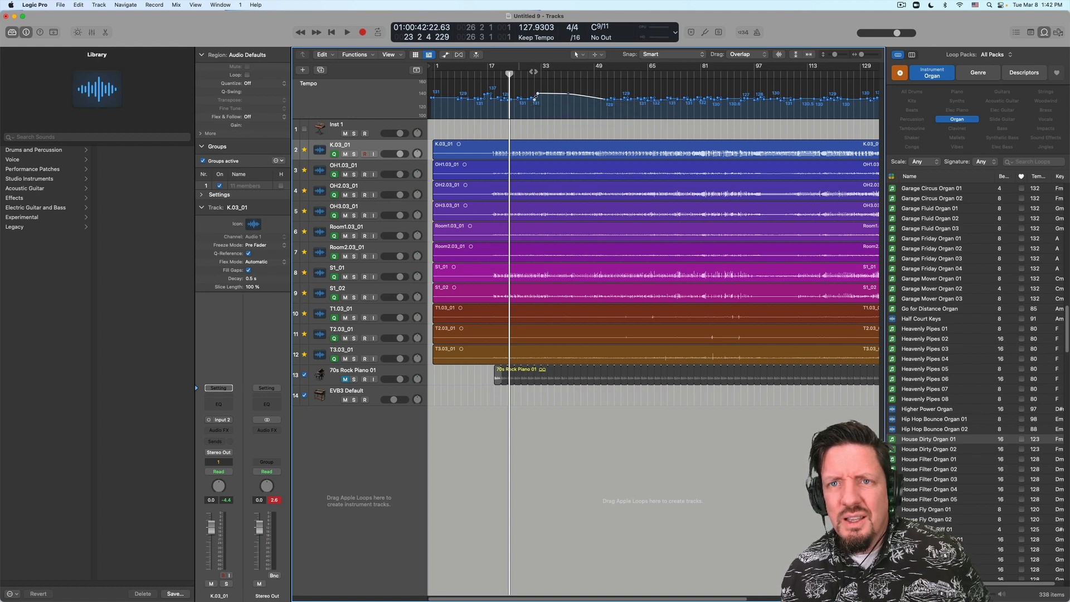
pyautogui.click(530, 74)
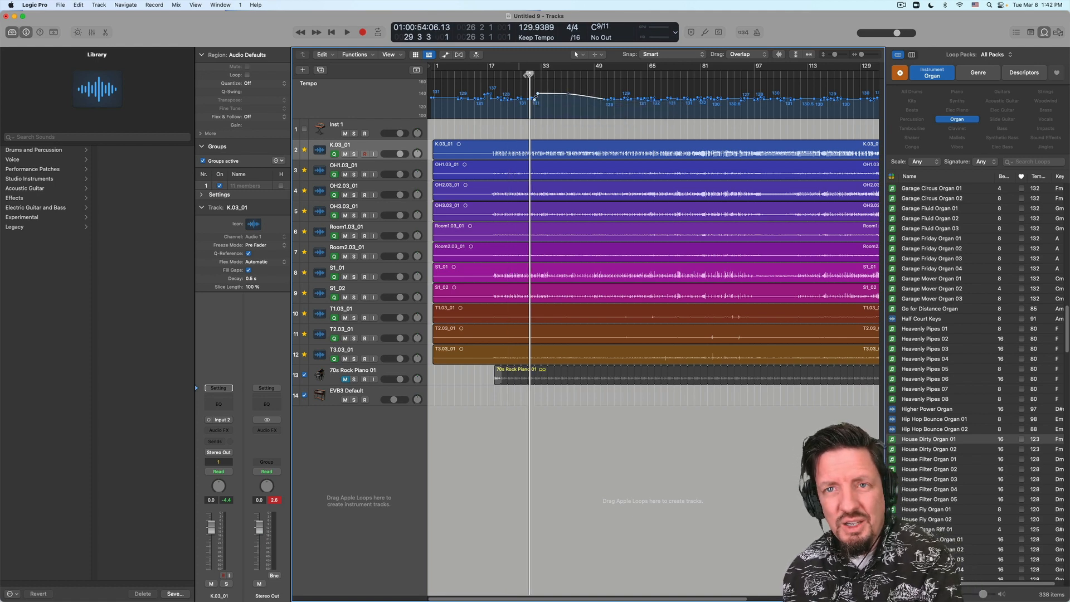
pyautogui.press('space')
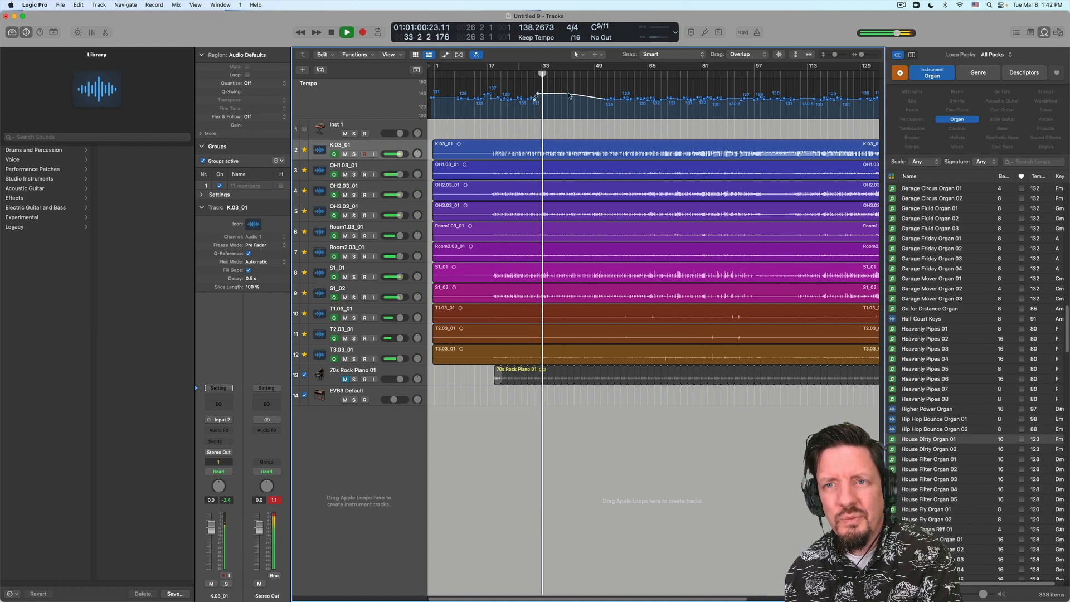
pyautogui.press('space')
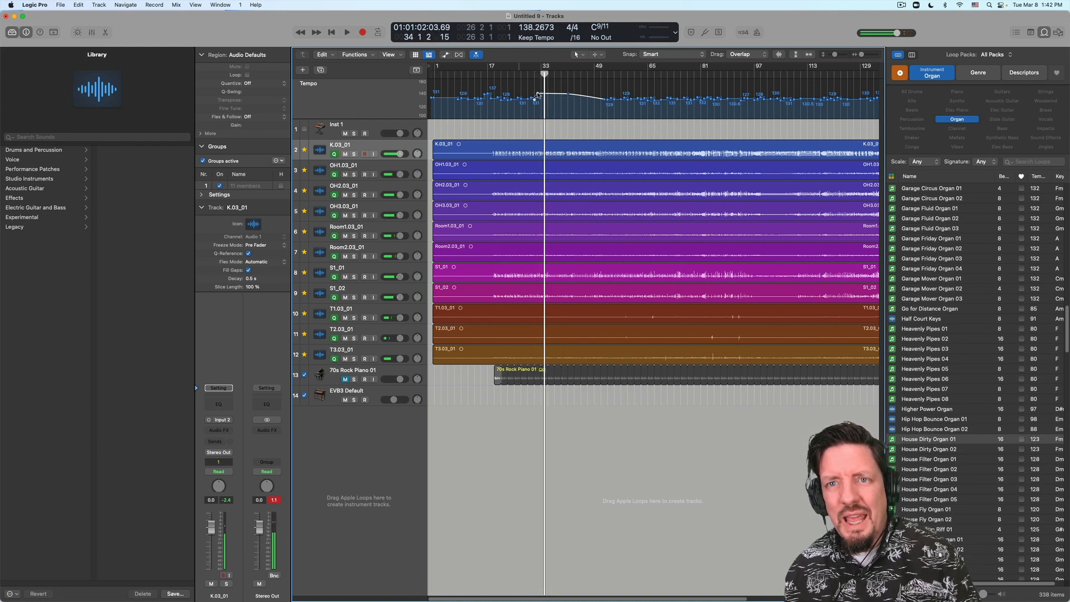
pyautogui.moveTo(547, 94); pyautogui.dragTo(571, 86)
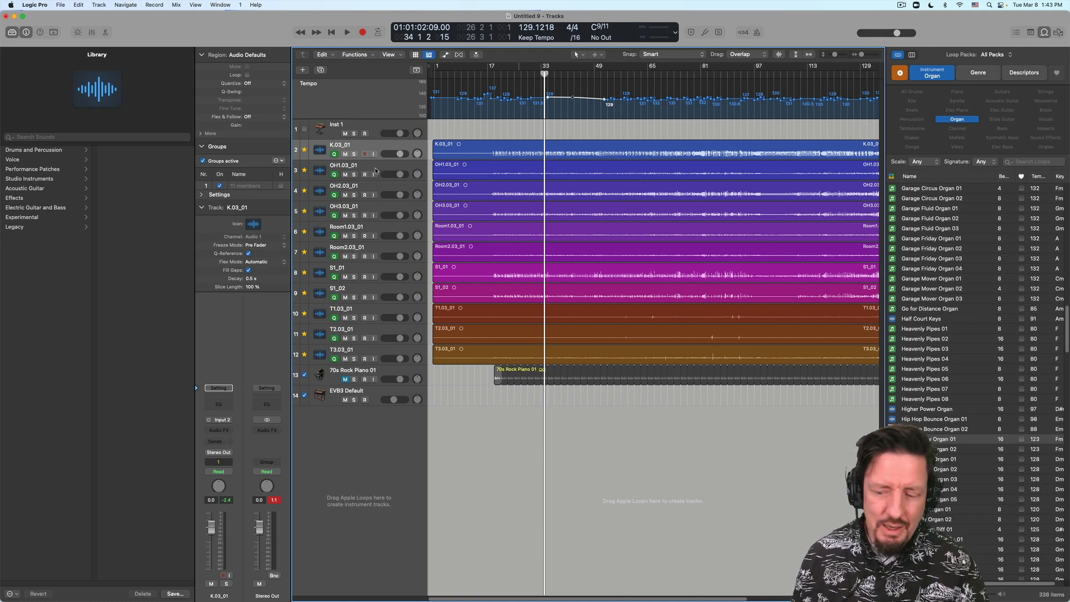
# - Select the 11 grouped drum regions and examine their Flex & Follow options
pyautogui.click(370, 351)
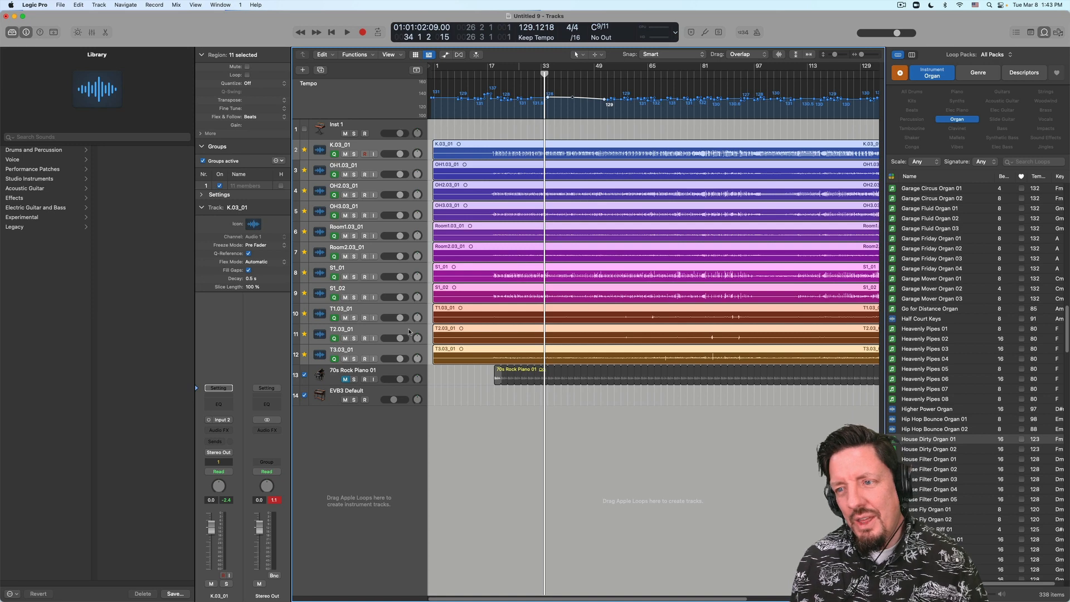
pyautogui.click(252, 117)
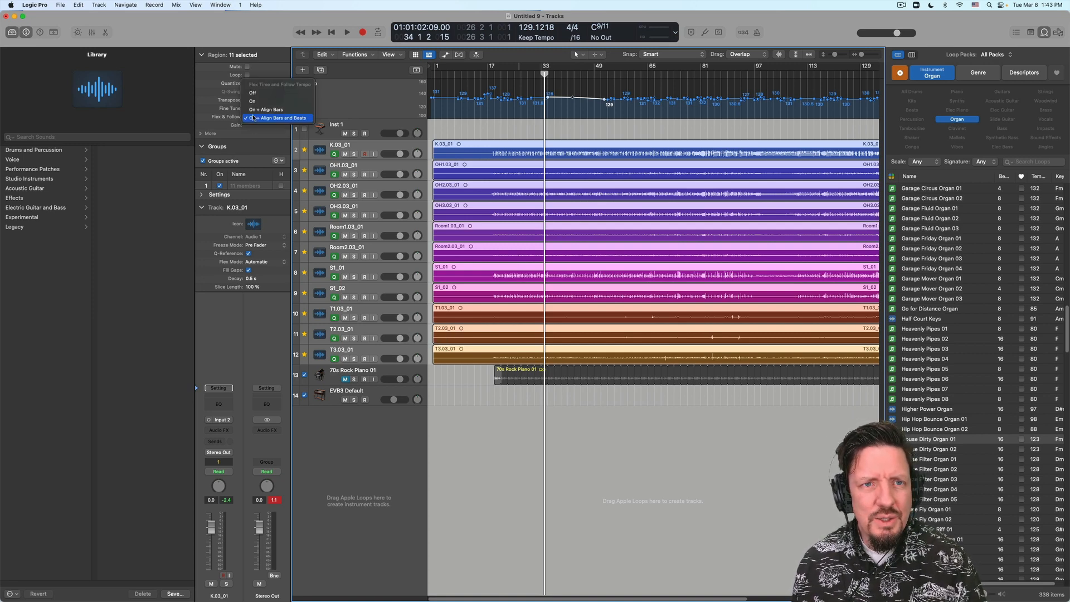
pyautogui.click(212, 121)
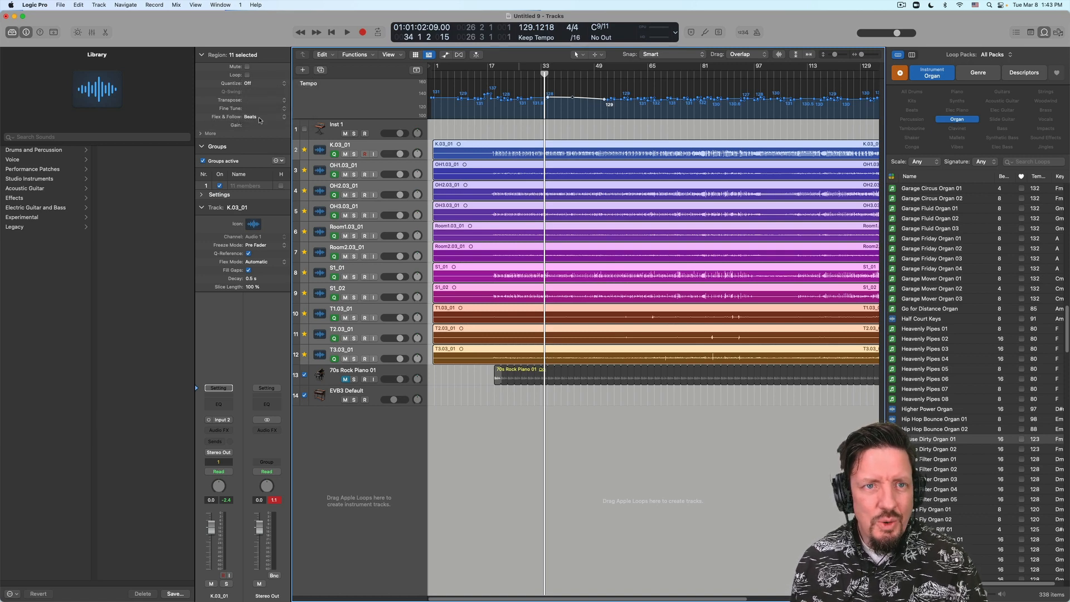